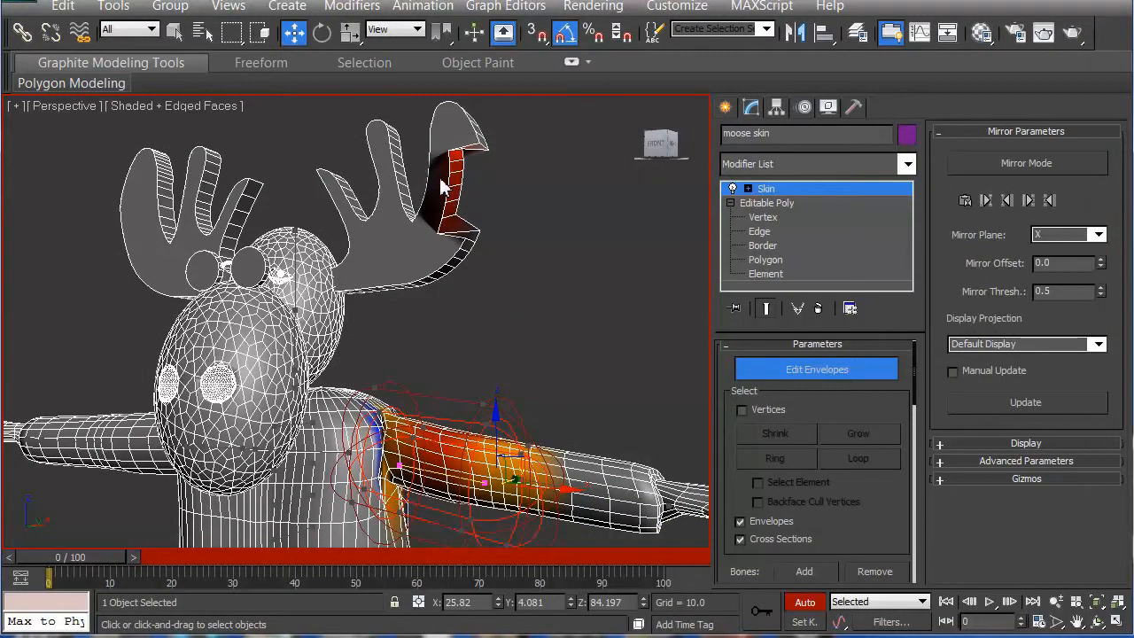
Step: Enable vertex selection in the Skin modifier and select the stray vertices along the outer edge of the moose's left antler
{"action": "middle_click_drag", "start_coordinate": [448, 210], "coordinate": [470, 239], "text": "alt"}
{"action": "middle_click_drag", "start_coordinate": [472, 397], "coordinate": [519, 354], "text": "alt"}
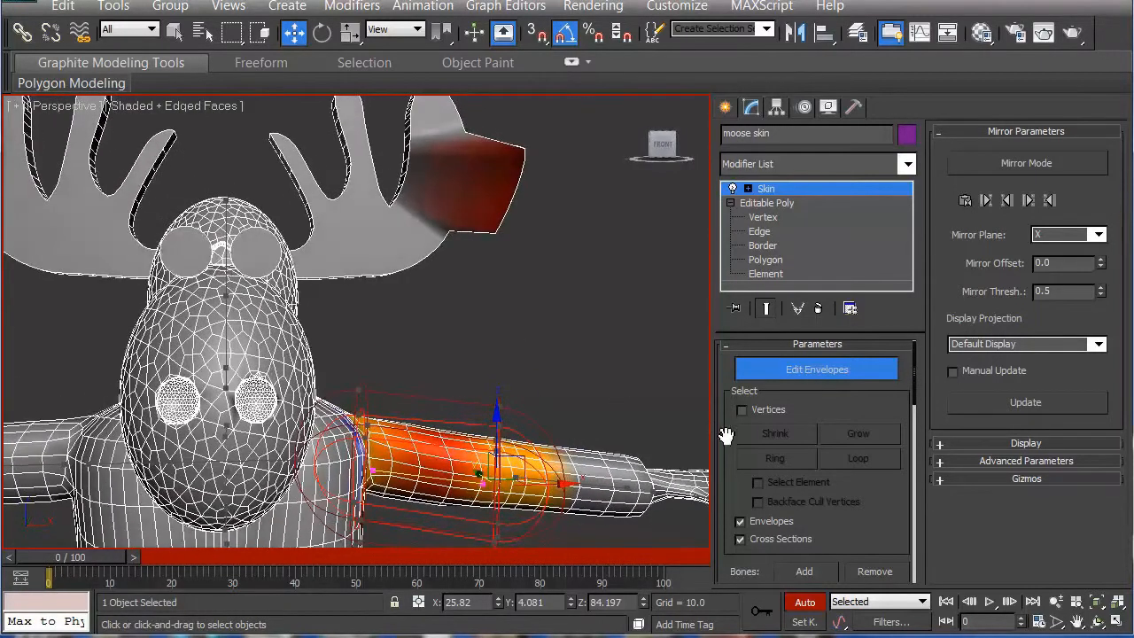
{"action": "left_click", "coordinate": [742, 410]}
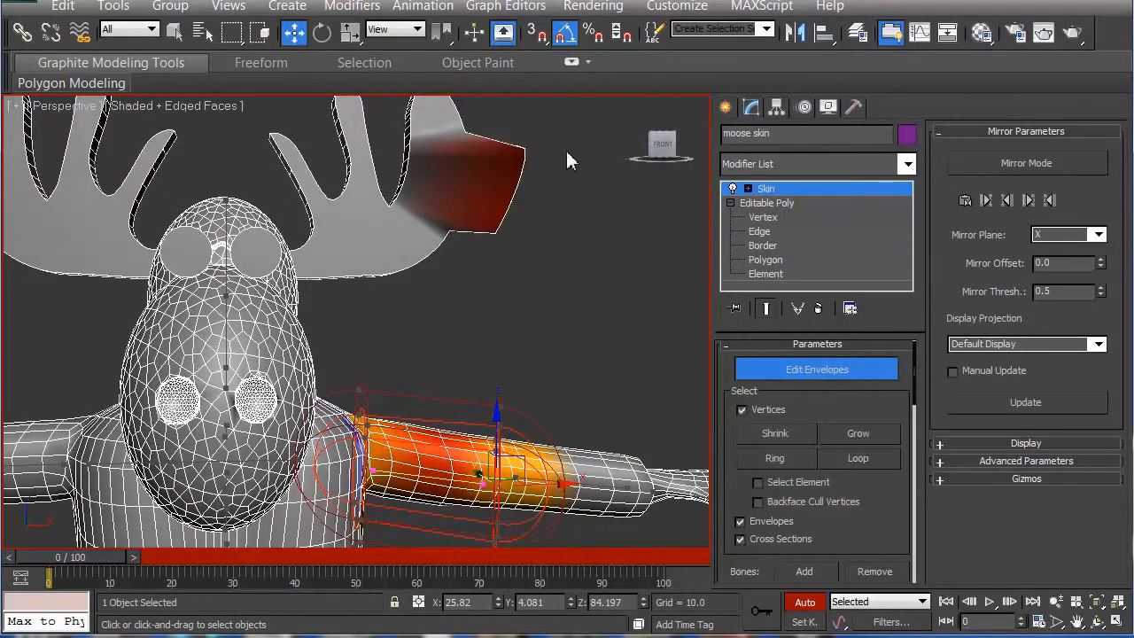
{"action": "left_click_drag", "start_coordinate": [562, 121], "coordinate": [485, 275]}
{"action": "mouse_move", "coordinate": [455, 284]}
{"action": "middle_mouse_down", "text": "alt"}
{"action": "mouse_move", "coordinate": [403, 289]}
{"action": "mouse_move", "coordinate": [470, 293]}
{"action": "middle_mouse_up", "text": "alt"}
{"action": "left_click_drag", "start_coordinate": [844, 518], "coordinate": [859, 288]}
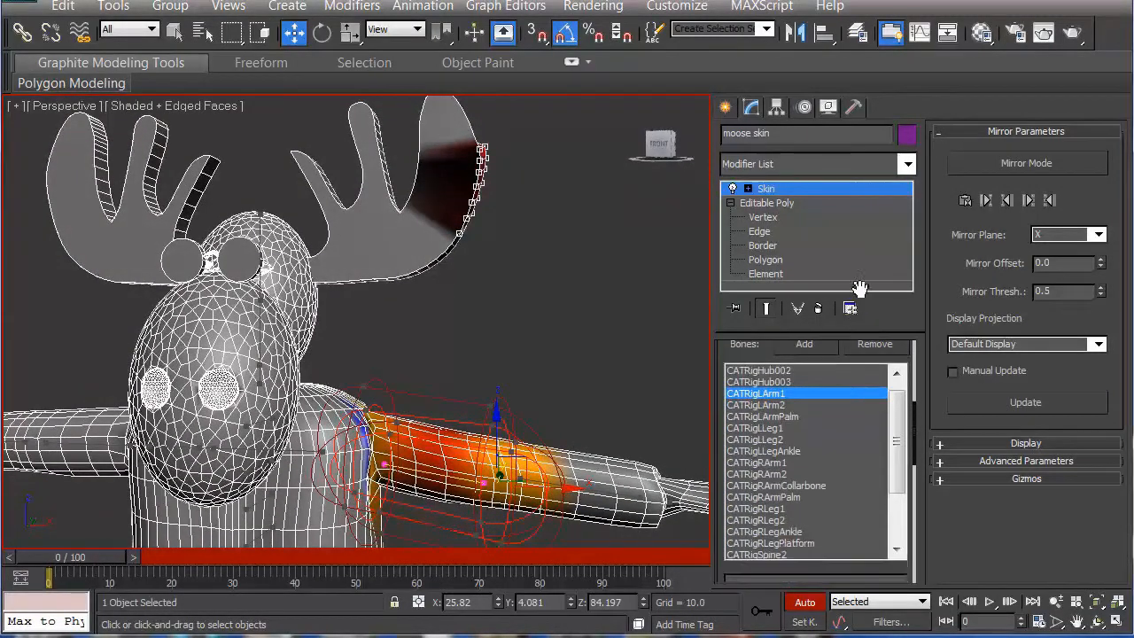
{"action": "left_click", "coordinate": [850, 429]}
{"action": "mouse_move", "coordinate": [913, 440]}
{"action": "left_mouse_down"}
{"action": "mouse_move", "coordinate": [916, 481]}
{"action": "mouse_move", "coordinate": [901, 380]}
{"action": "mouse_move", "coordinate": [912, 254]}
{"action": "mouse_move", "coordinate": [930, 205]}
{"action": "mouse_move", "coordinate": [904, 101]}
{"action": "mouse_move", "coordinate": [908, 49]}
{"action": "left_mouse_up"}
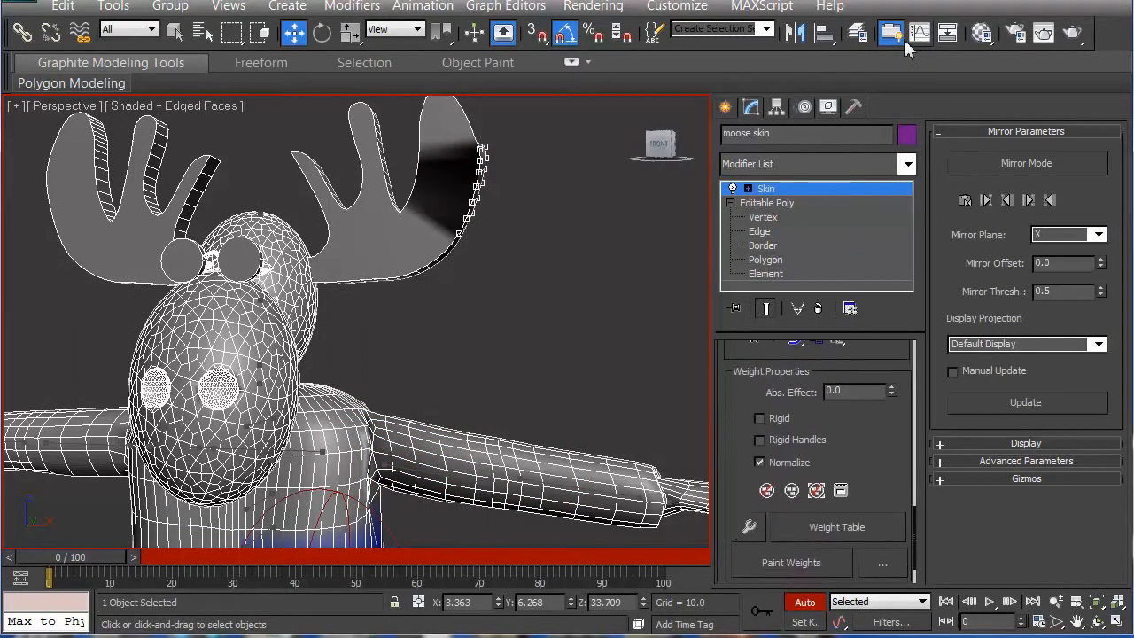
{"action": "left_click", "coordinate": [749, 526]}
{"action": "left_click_drag", "start_coordinate": [564, 136], "coordinate": [726, 124]}
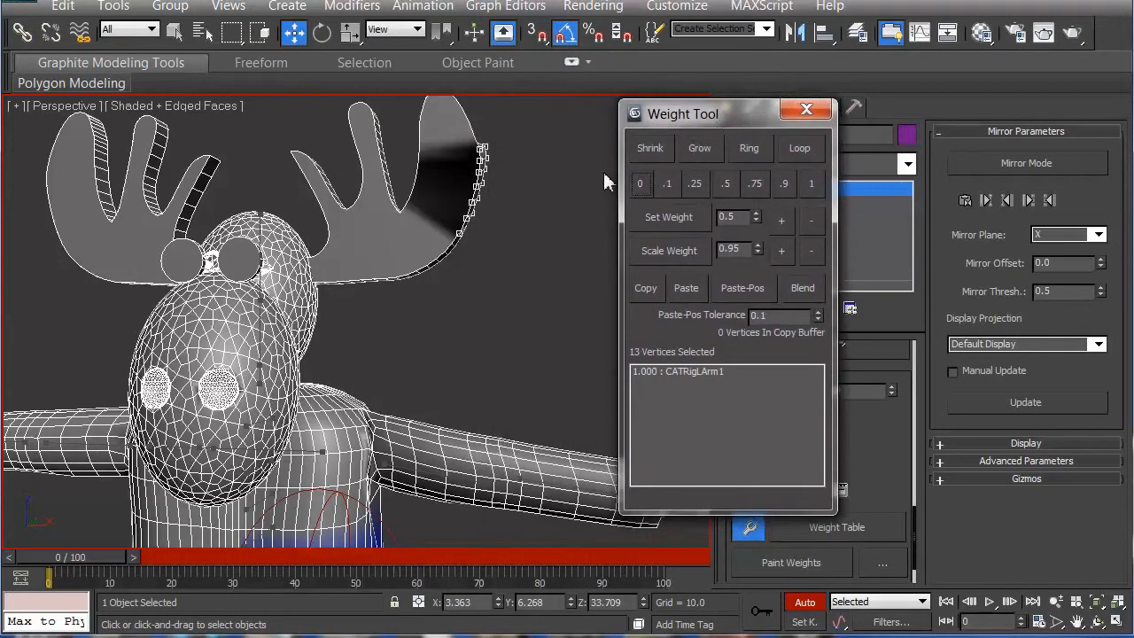
{"action": "left_click_drag", "start_coordinate": [509, 136], "coordinate": [451, 258]}
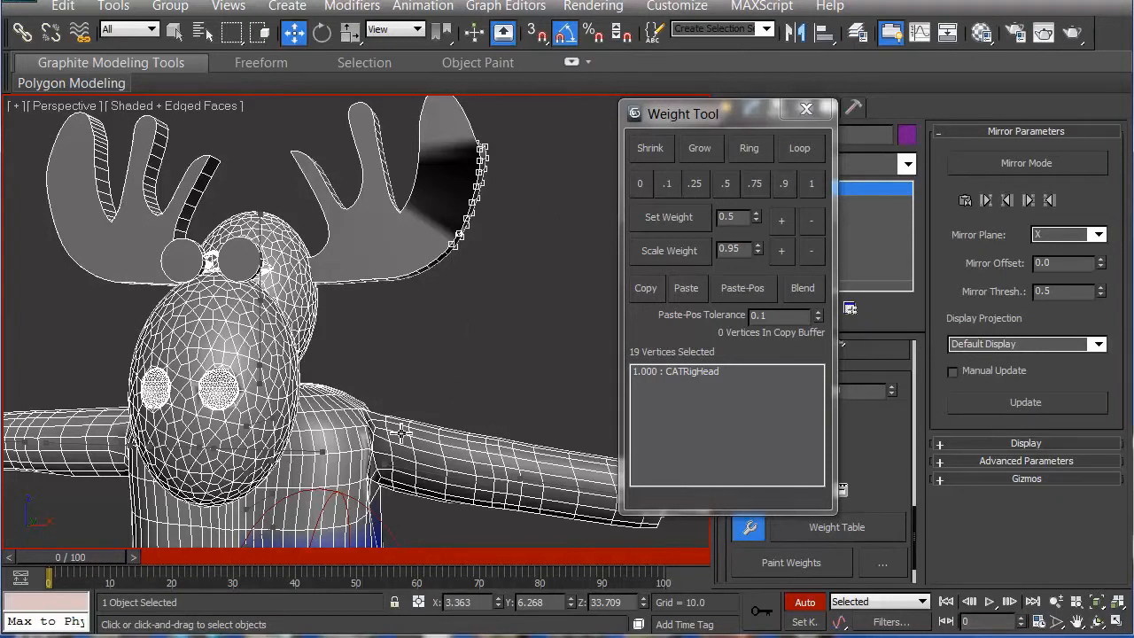
{"action": "left_click_drag", "start_coordinate": [741, 107], "coordinate": [559, 287]}
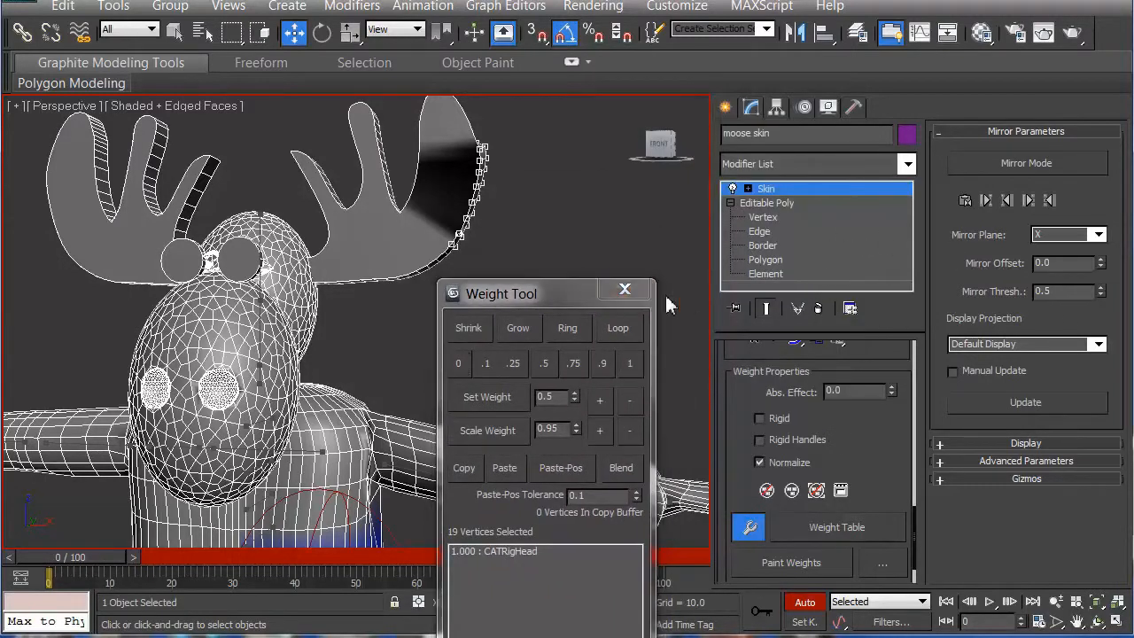
{"action": "left_click", "coordinate": [623, 289]}
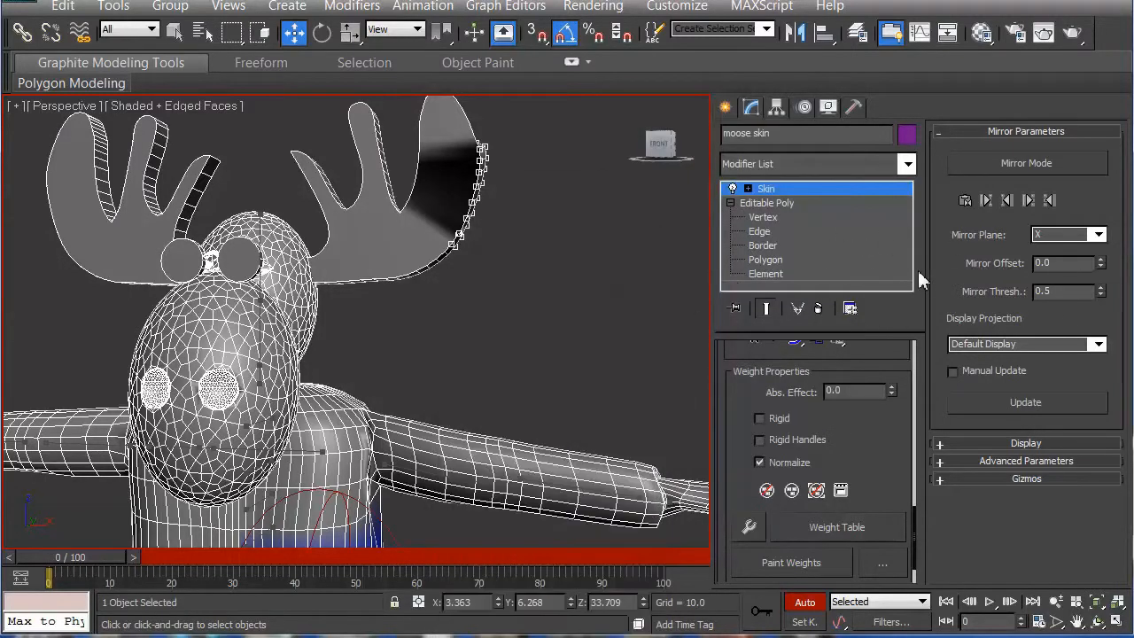
Step: Make CATRigLArm1 the active bone and open the Weight Tool beside the antler
{"action": "left_click", "coordinate": [915, 374]}
{"action": "left_click_drag", "start_coordinate": [914, 503], "coordinate": [914, 420]}
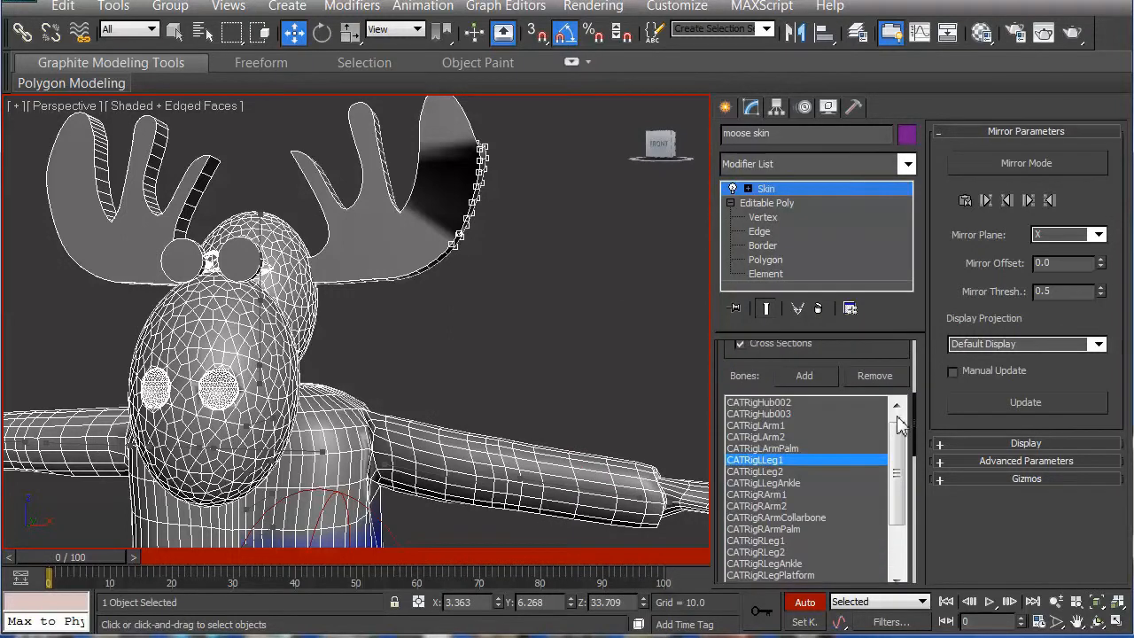
{"action": "left_click", "coordinate": [769, 427]}
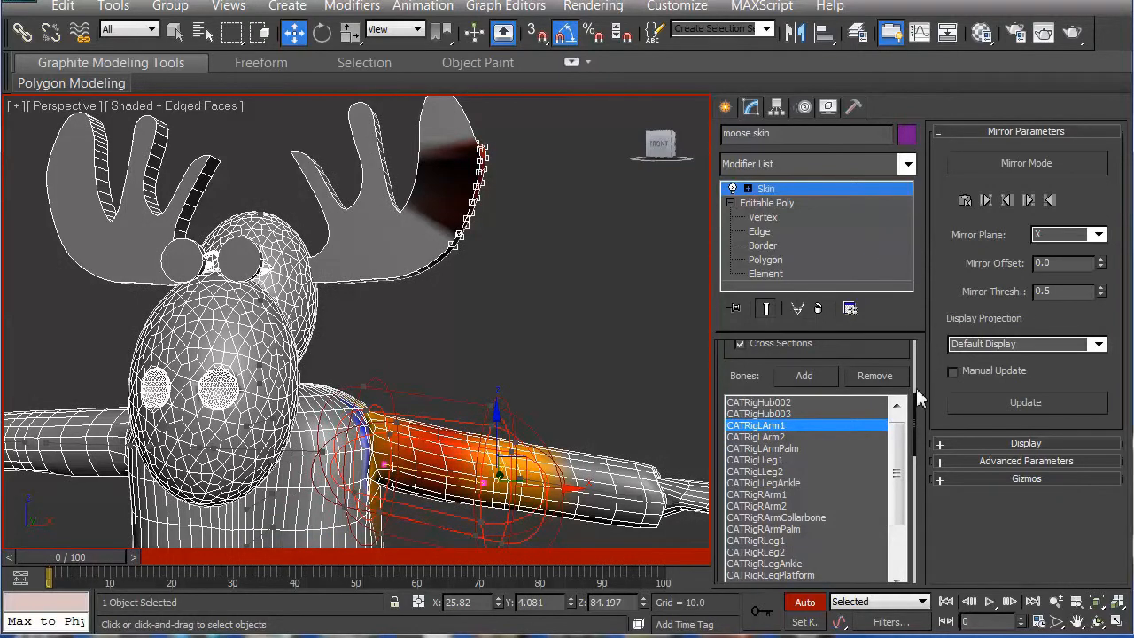
{"action": "left_click_drag", "start_coordinate": [917, 406], "coordinate": [907, 533]}
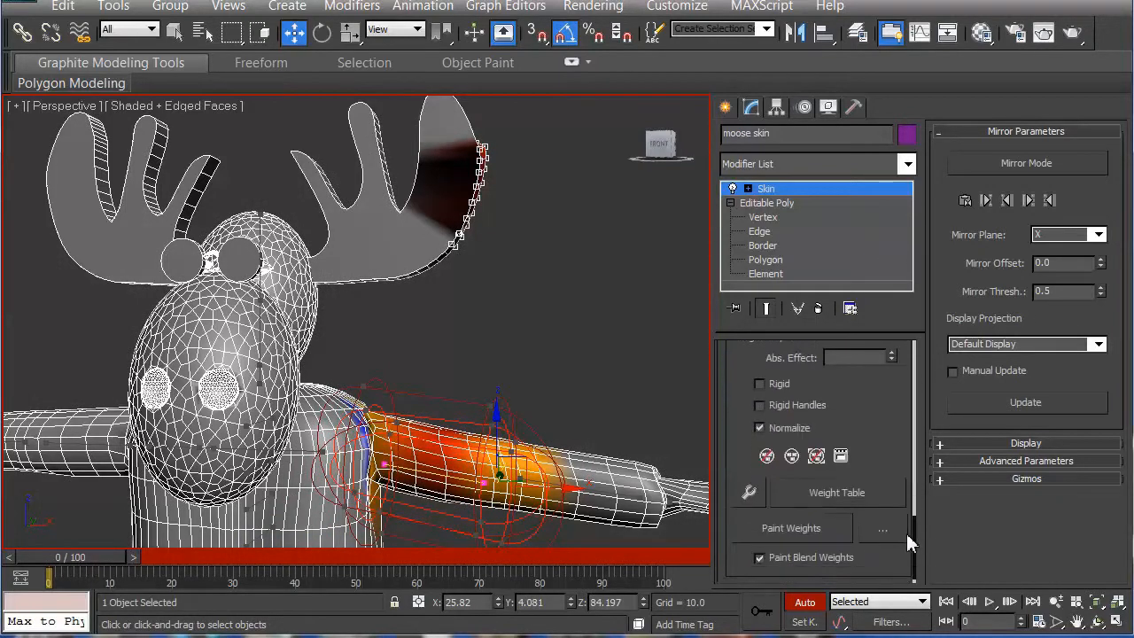
{"action": "left_click", "coordinate": [751, 498]}
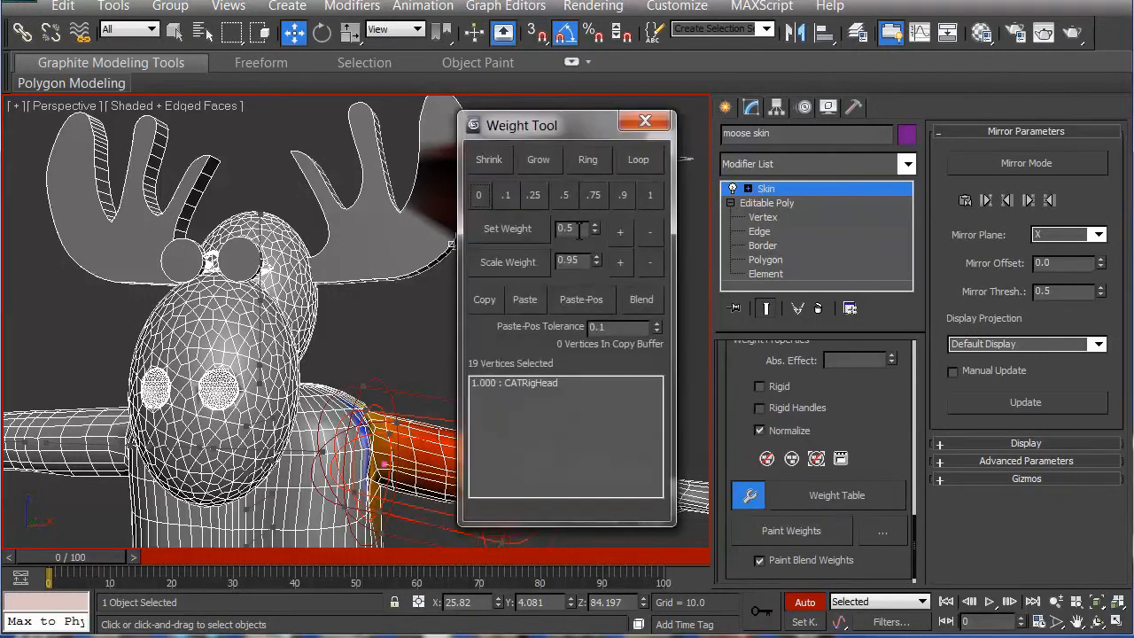
{"action": "left_click_drag", "start_coordinate": [550, 128], "coordinate": [715, 127]}
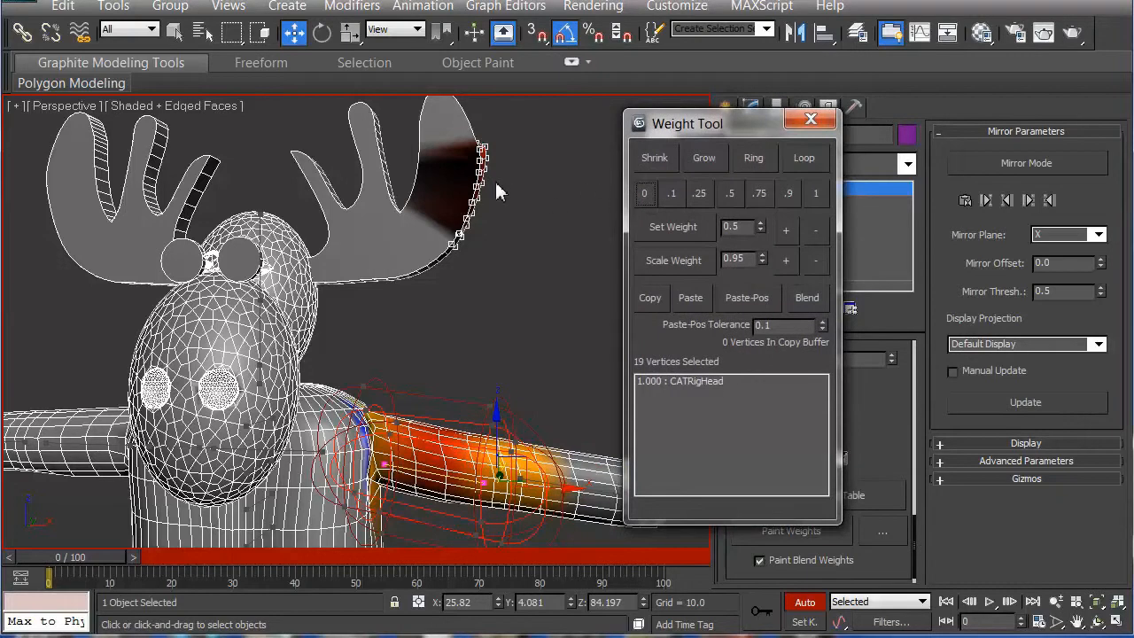
Step: Select the left antler's outer-edge vertices and try CATRigLArm1 weights of 0.75, 0.5, 0.25, 0.1 and 0 on them
{"action": "left_click_drag", "start_coordinate": [517, 129], "coordinate": [447, 266]}
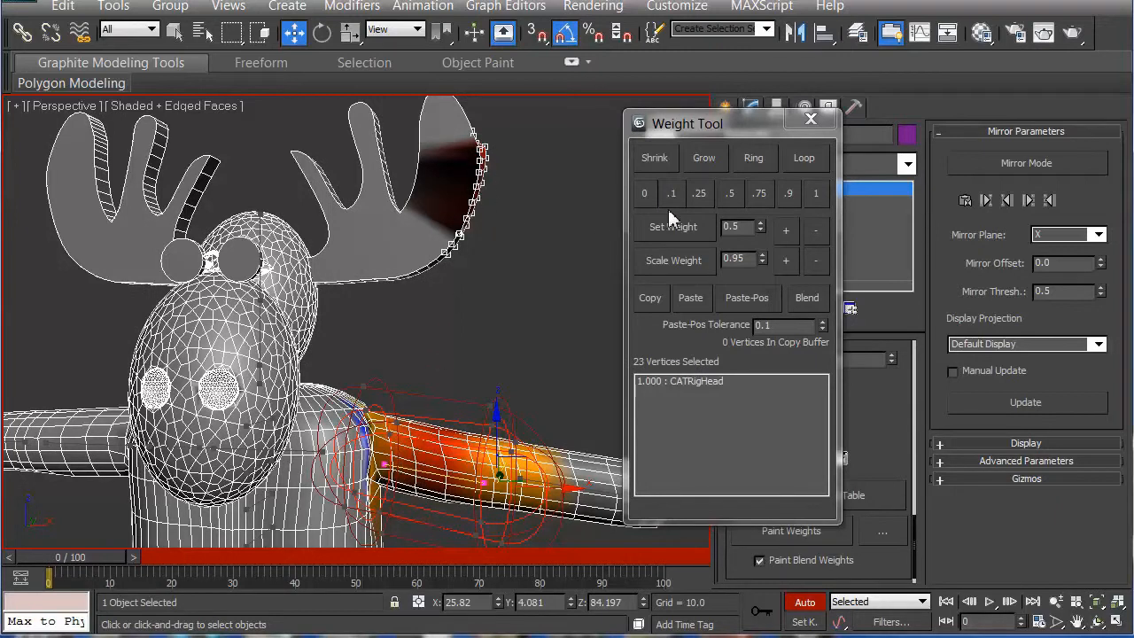
{"action": "left_click", "coordinate": [763, 192]}
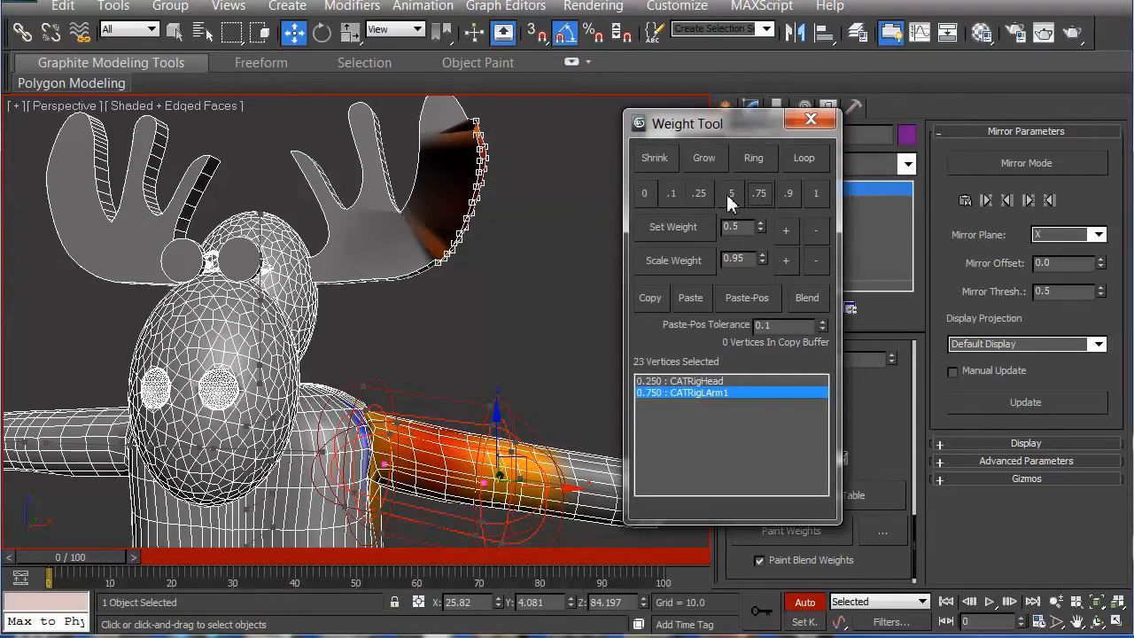
{"action": "left_click", "coordinate": [729, 195]}
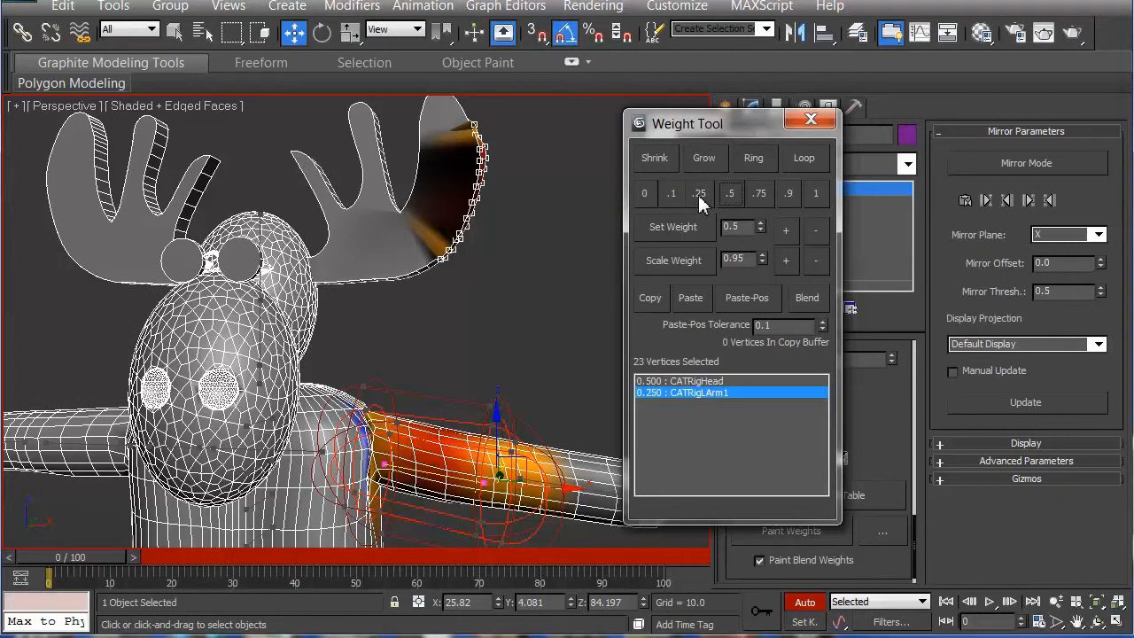
{"action": "left_click", "coordinate": [699, 195]}
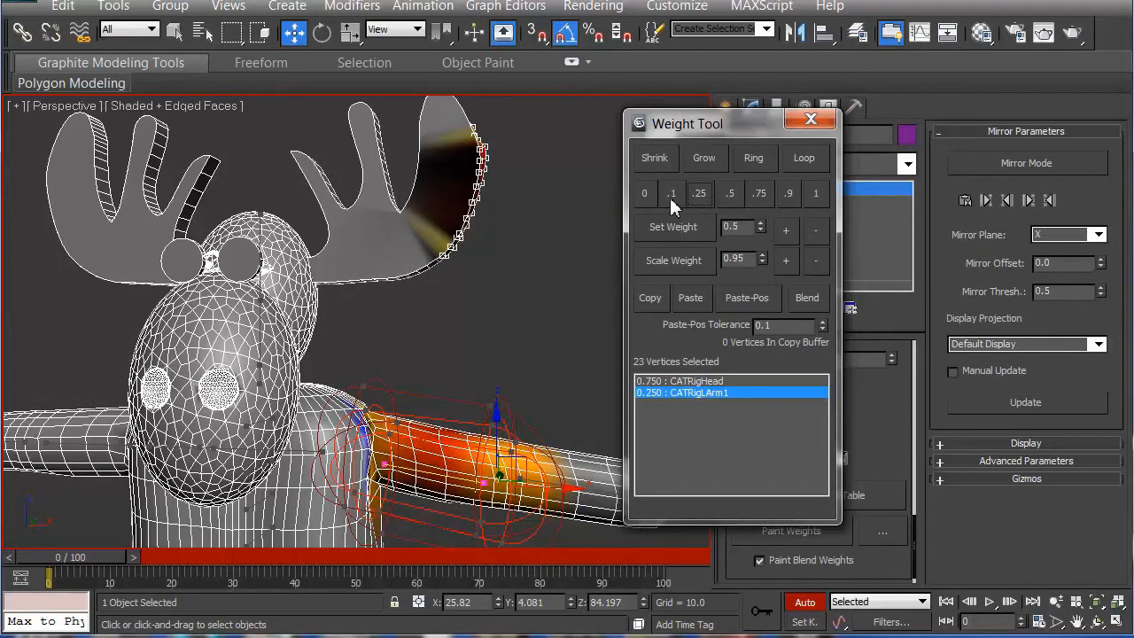
{"action": "left_click", "coordinate": [671, 195]}
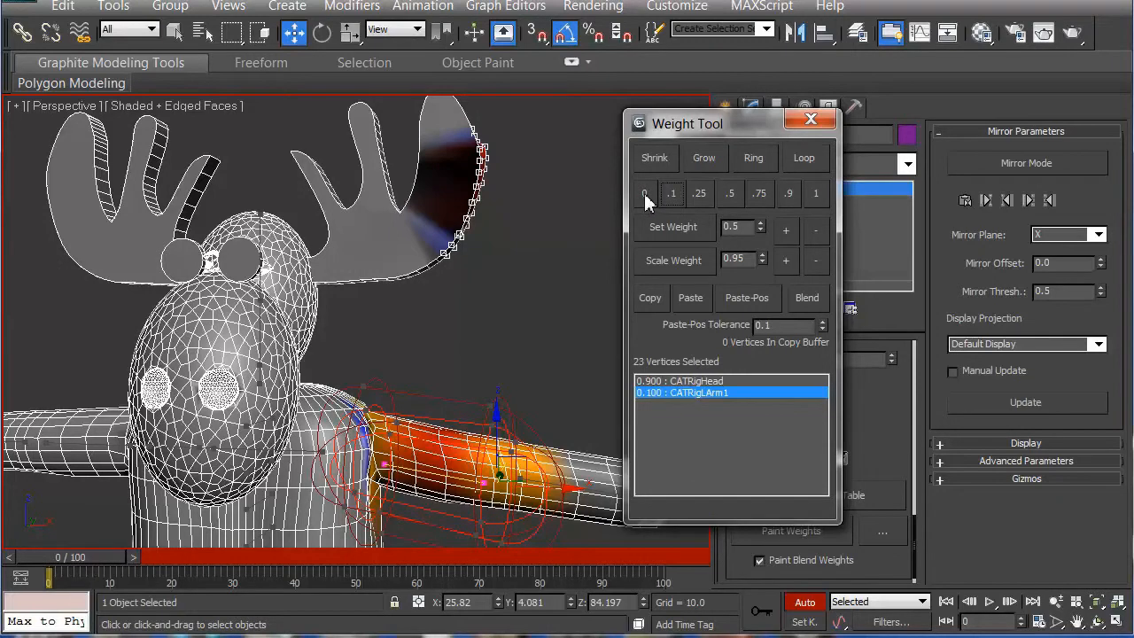
{"action": "left_click", "coordinate": [646, 197]}
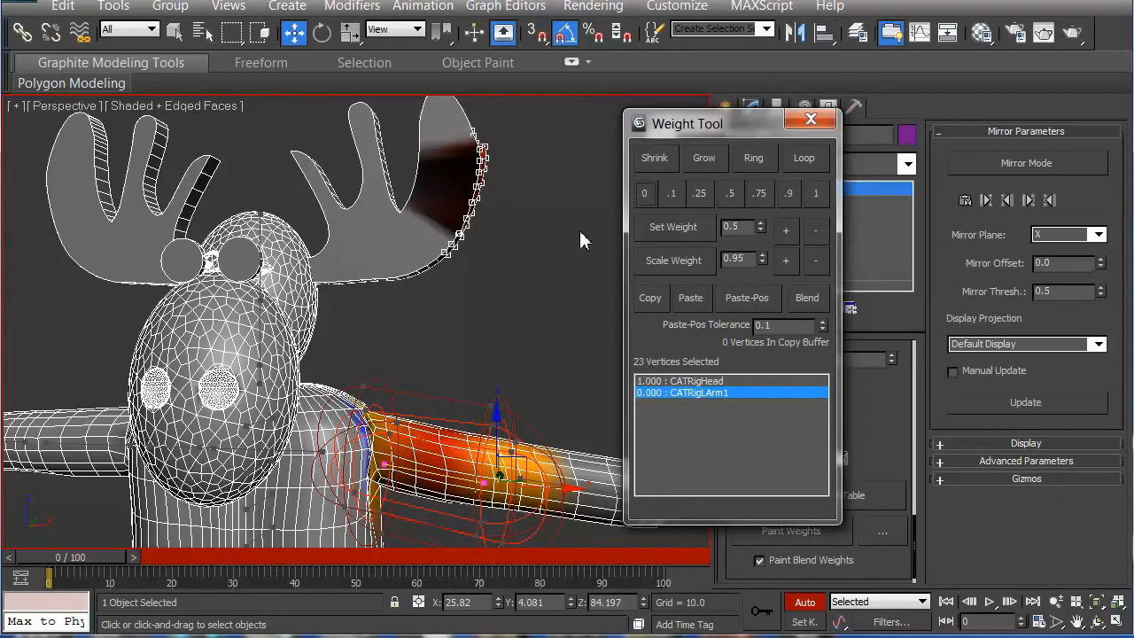
{"action": "middle_click_drag", "start_coordinate": [534, 260], "coordinate": [618, 220], "text": "alt"}
{"action": "left_click", "coordinate": [647, 196]}
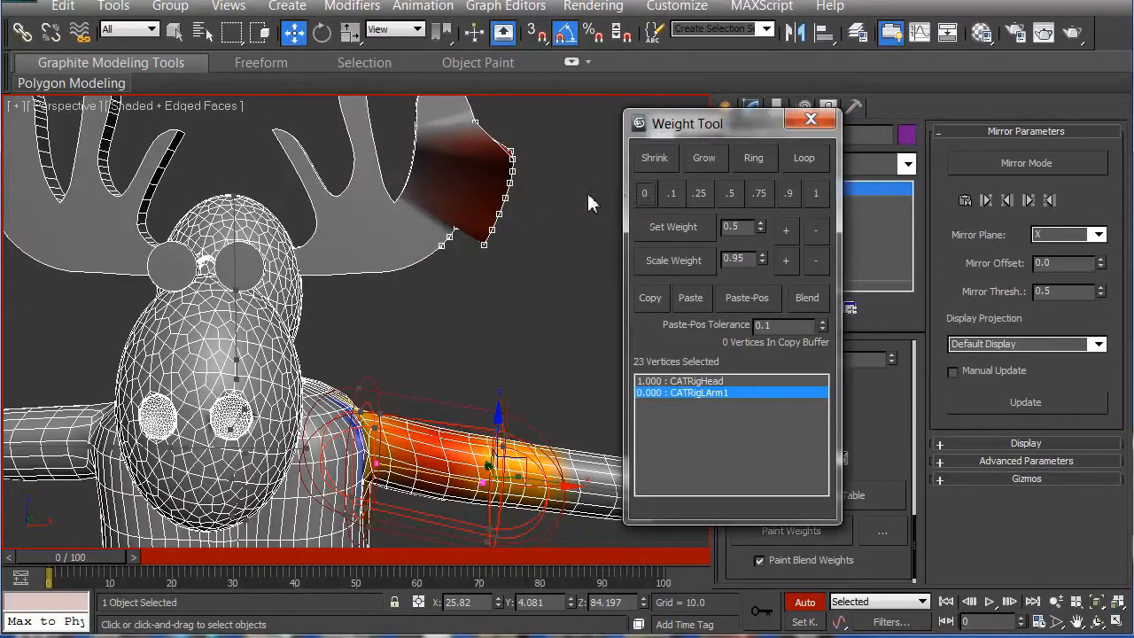
{"action": "left_click", "coordinate": [645, 193]}
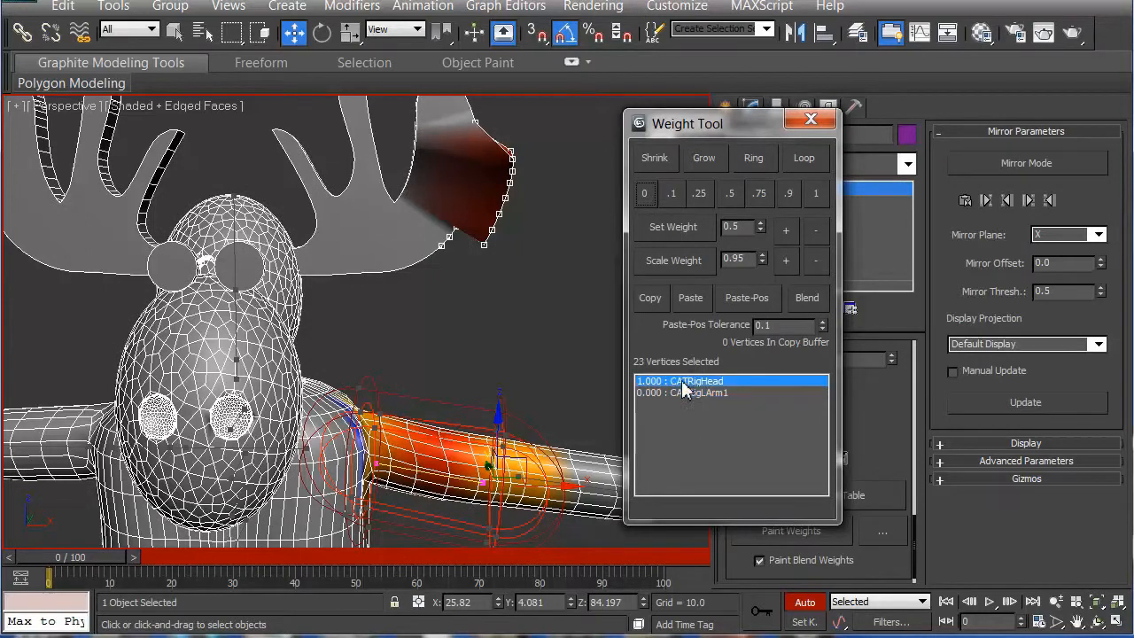
Step: Make CATRigHead the active bone and clear the vertex selection
{"action": "left_click", "coordinate": [680, 381]}
{"action": "left_click", "coordinate": [519, 260]}
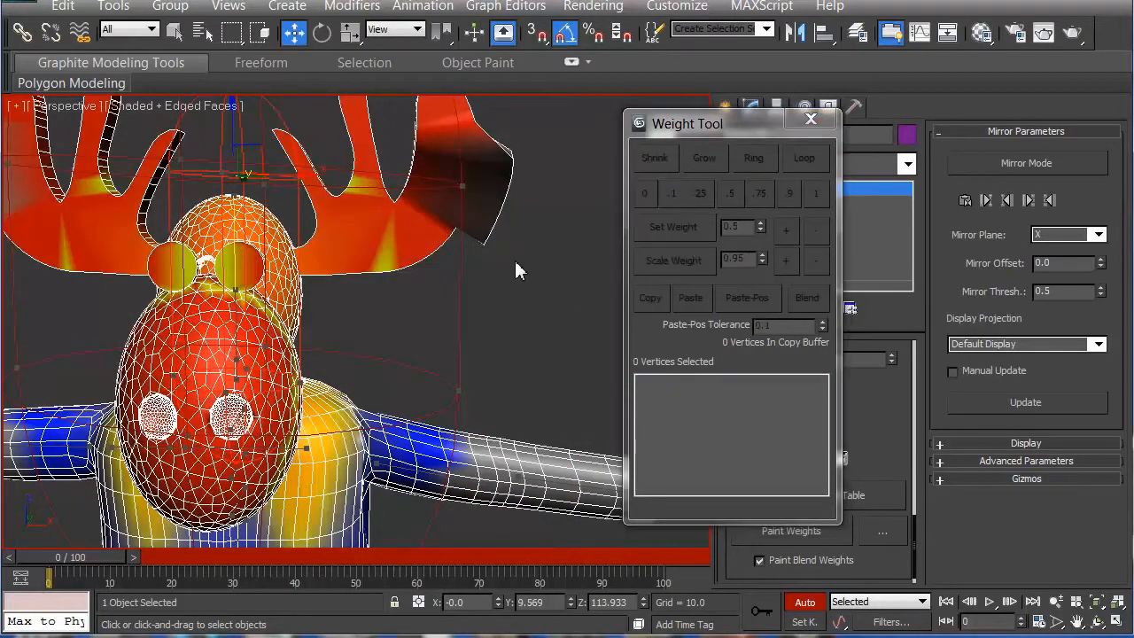
{"action": "middle_click_drag", "start_coordinate": [447, 262], "coordinate": [490, 263], "text": "alt"}
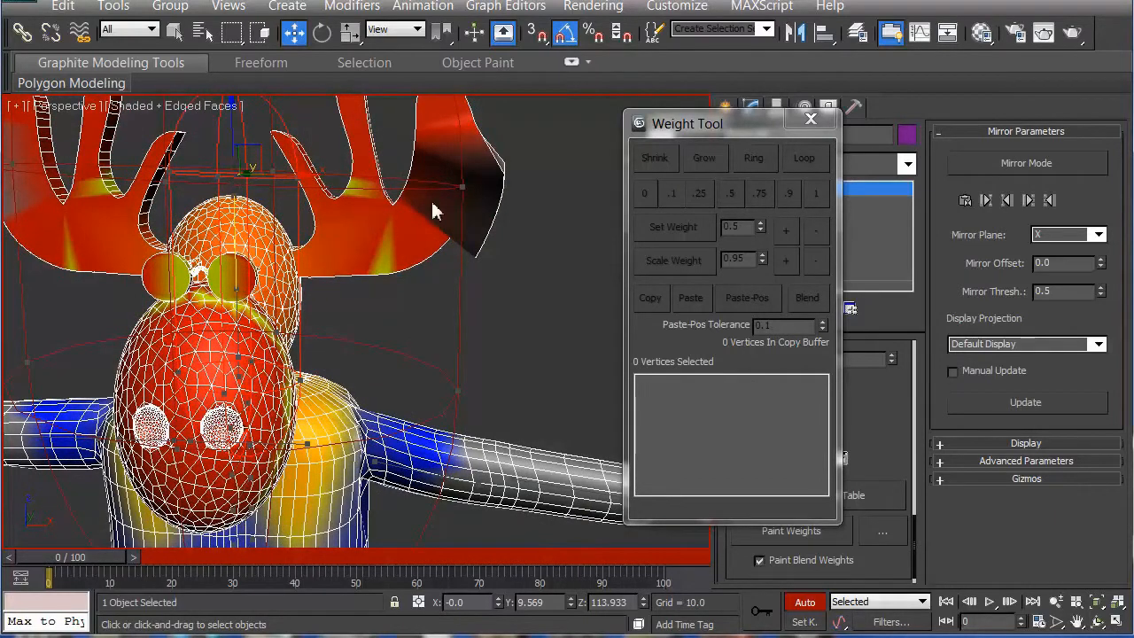
{"action": "mouse_move", "coordinate": [744, 128]}
{"action": "left_mouse_down"}
{"action": "mouse_move", "coordinate": [695, 140]}
{"action": "mouse_move", "coordinate": [748, 133]}
{"action": "left_mouse_up"}
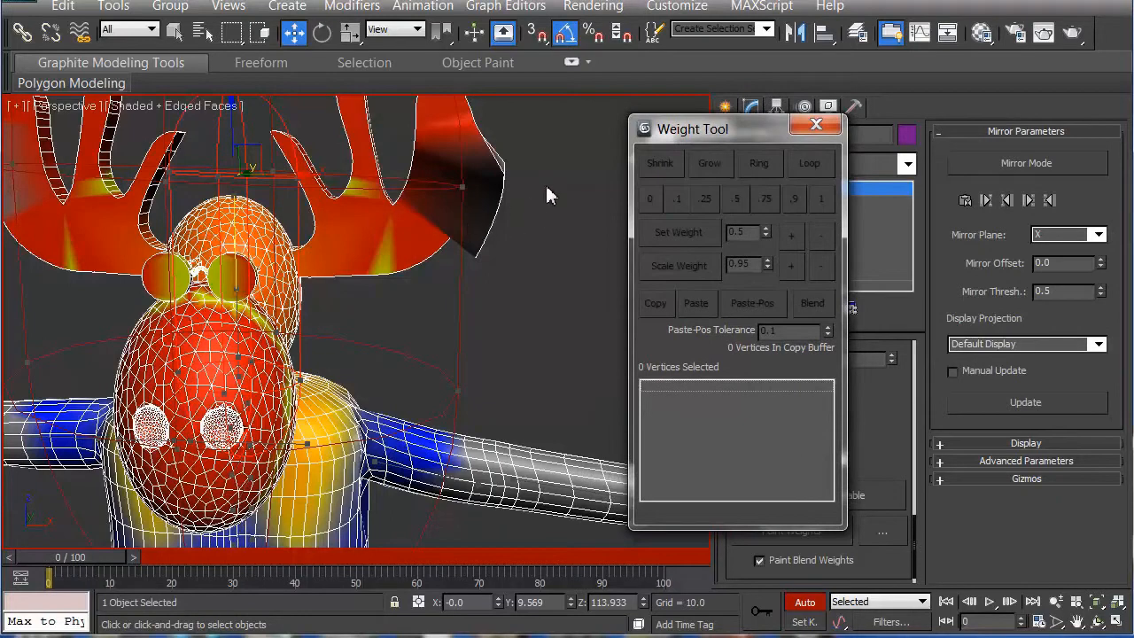
{"action": "middle_click_drag", "start_coordinate": [503, 174], "coordinate": [511, 176]}
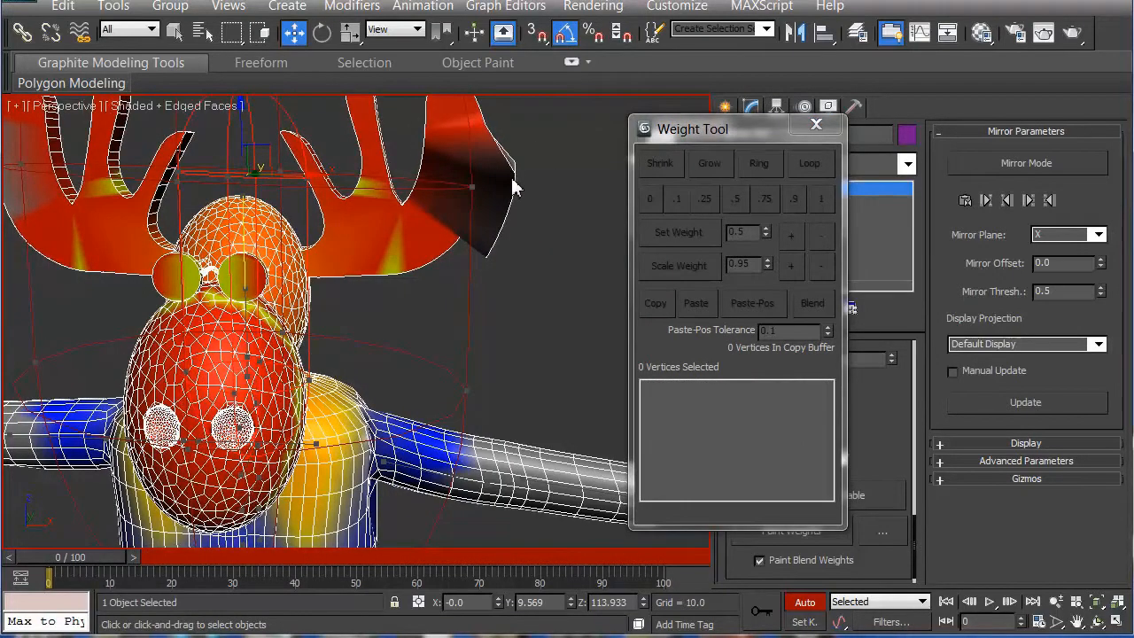
{"action": "right_click", "coordinate": [513, 179]}
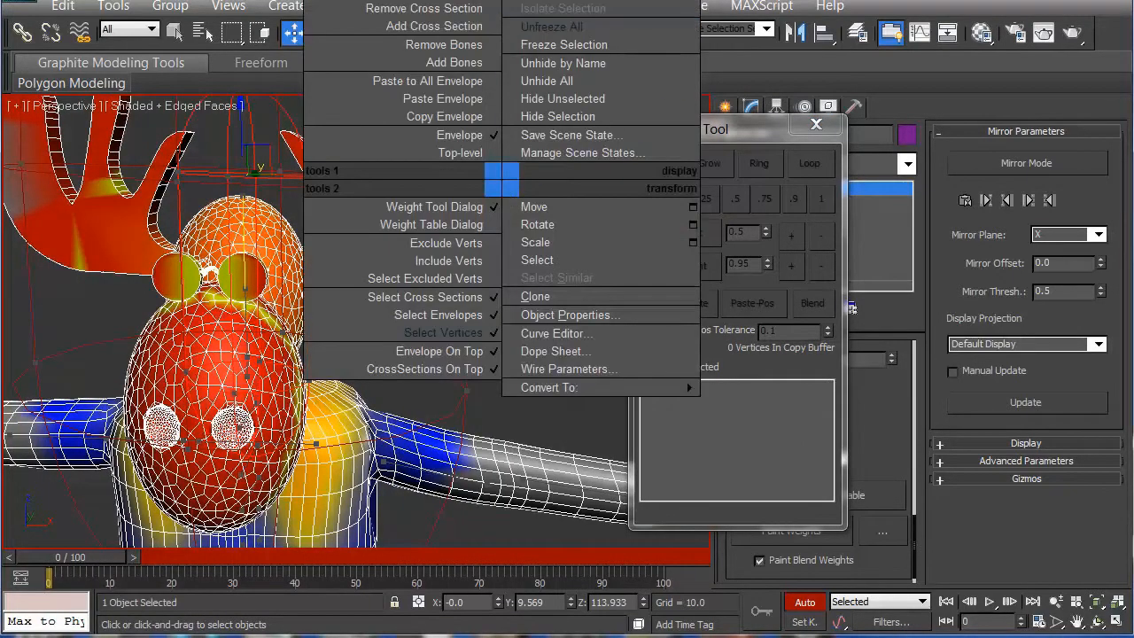
{"action": "left_click", "coordinate": [535, 21]}
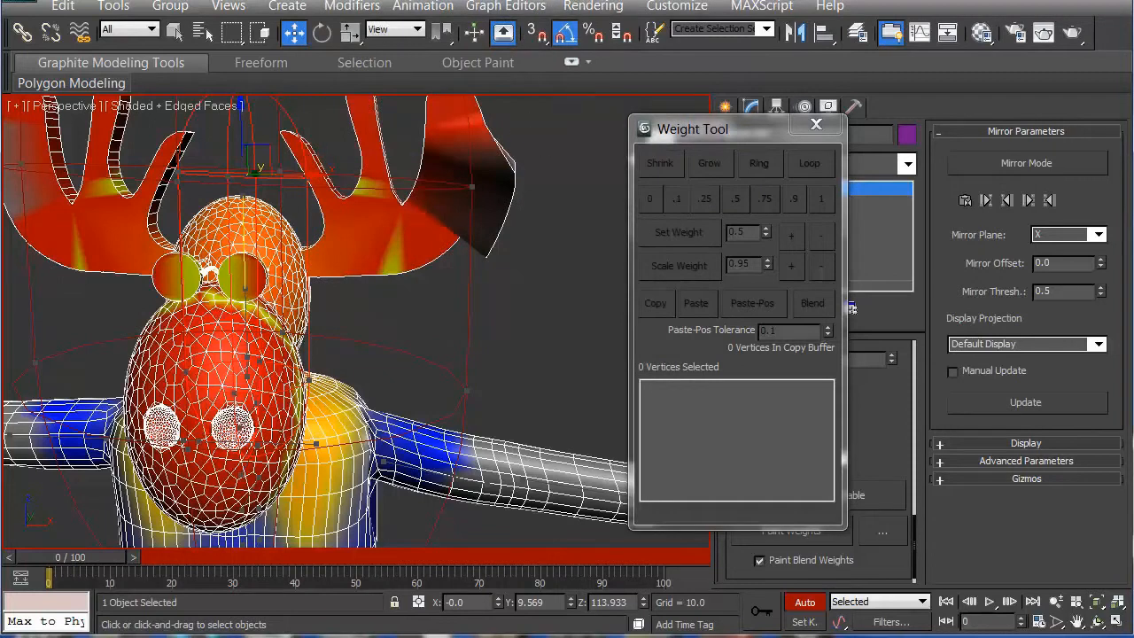
Step: Select the stretched vertices on the left antler's outer edge and set their CATRigHead weight to 1
{"action": "left_click_drag", "start_coordinate": [527, 152], "coordinate": [467, 283]}
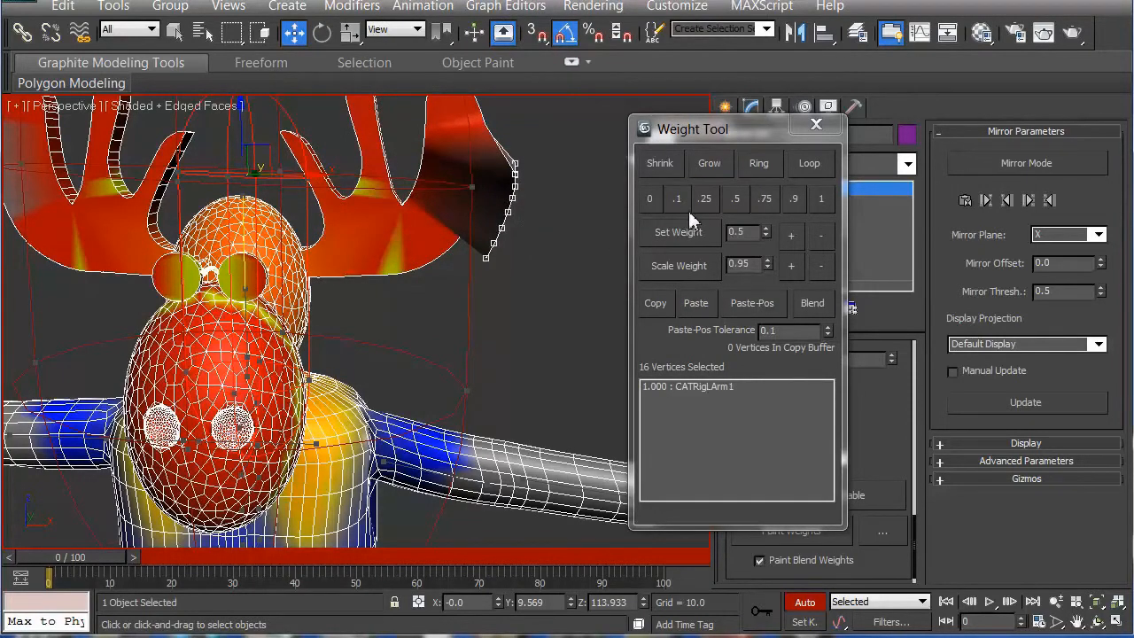
{"action": "left_click", "coordinate": [794, 199]}
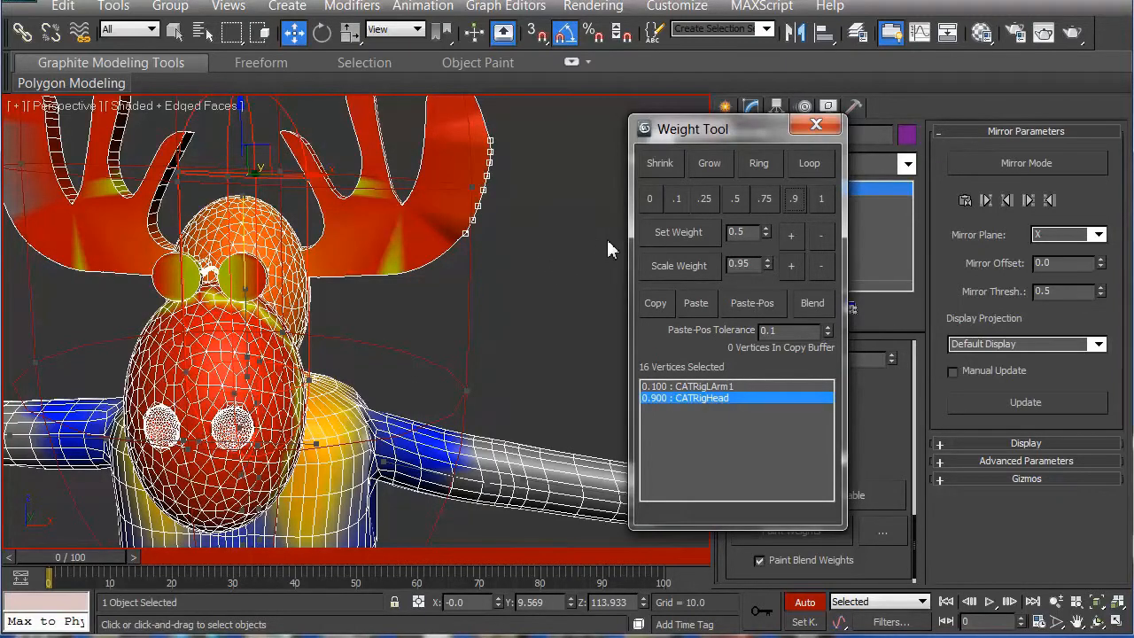
{"action": "left_click", "coordinate": [821, 200]}
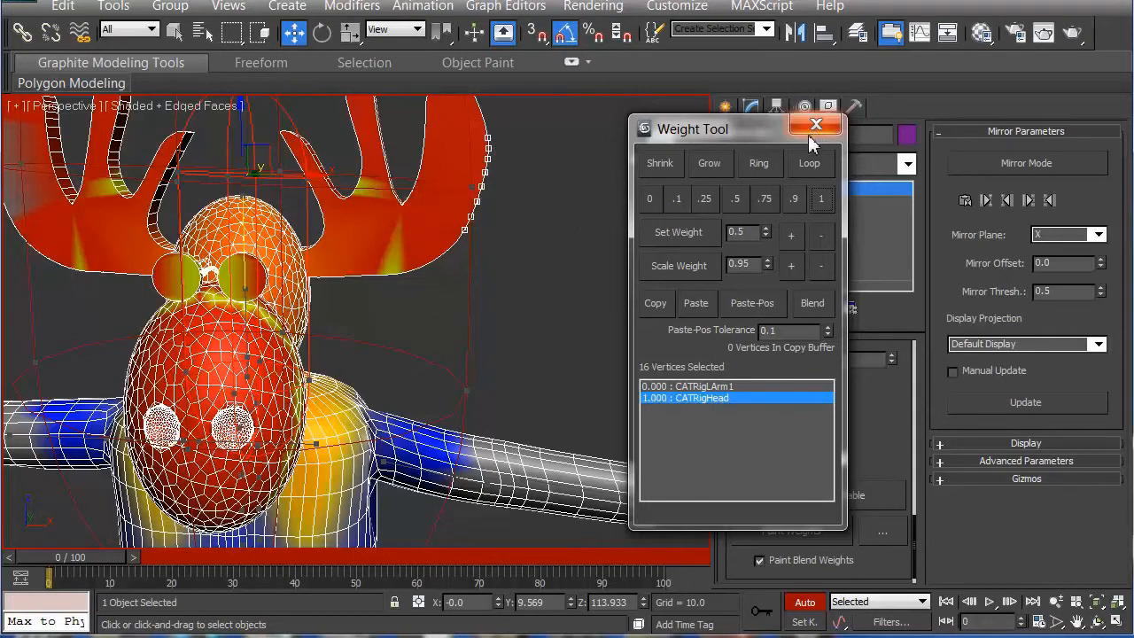
{"action": "left_click_drag", "start_coordinate": [738, 130], "coordinate": [660, 36]}
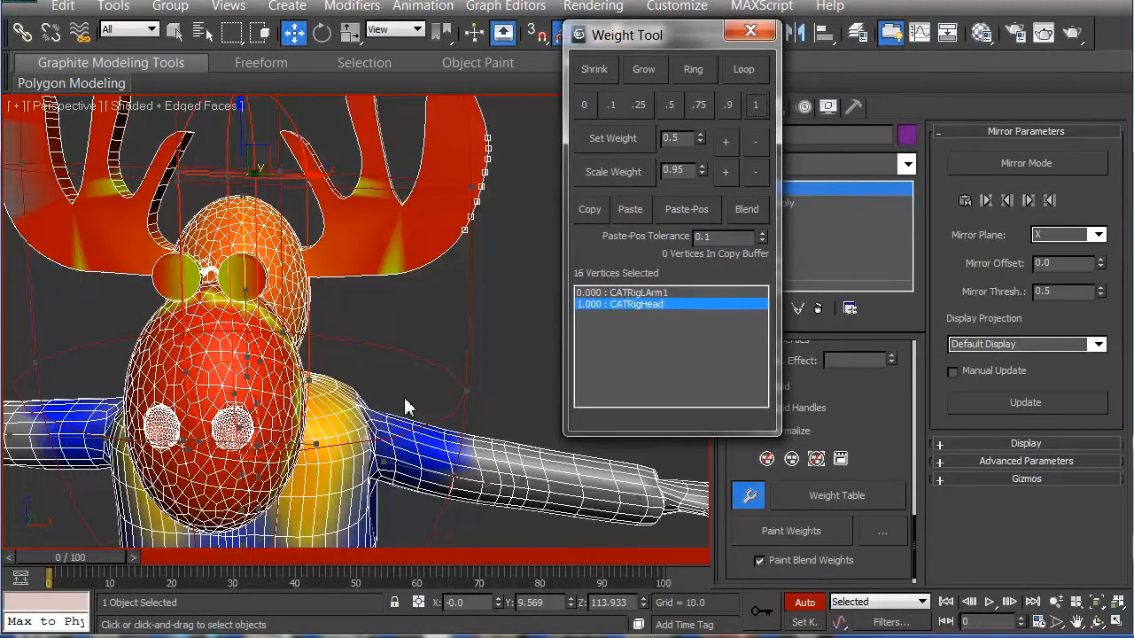
Step: Compare the influence of CATRigLArm1 and CATRigHead on the mesh, and inspect the bone weights of one upper-arm vertex
{"action": "left_click", "coordinate": [631, 293]}
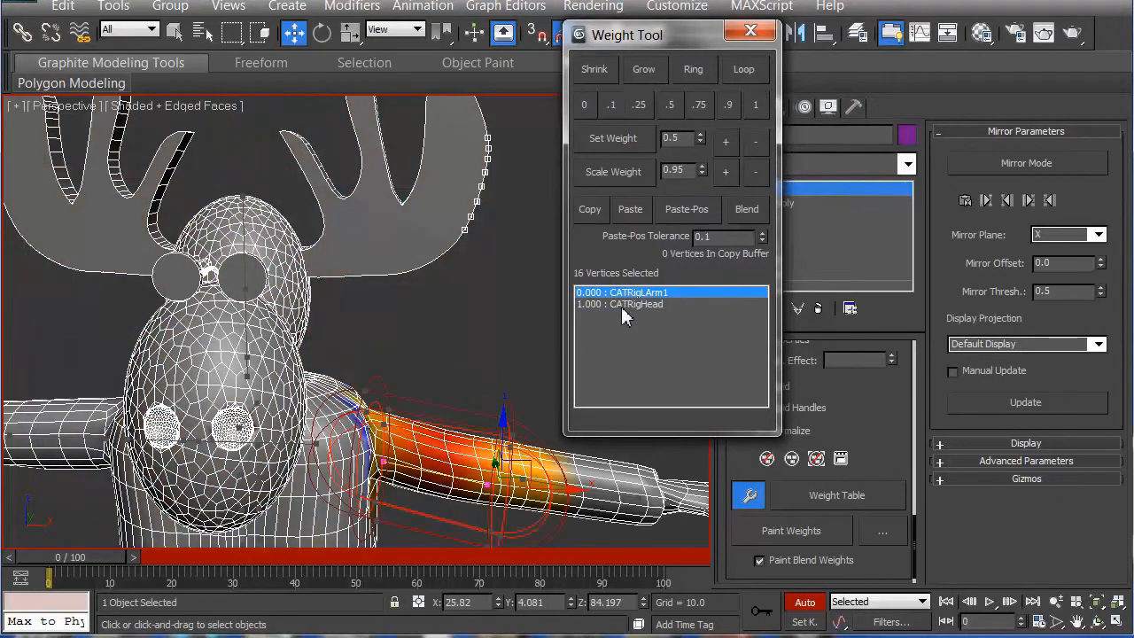
{"action": "left_click", "coordinate": [622, 305]}
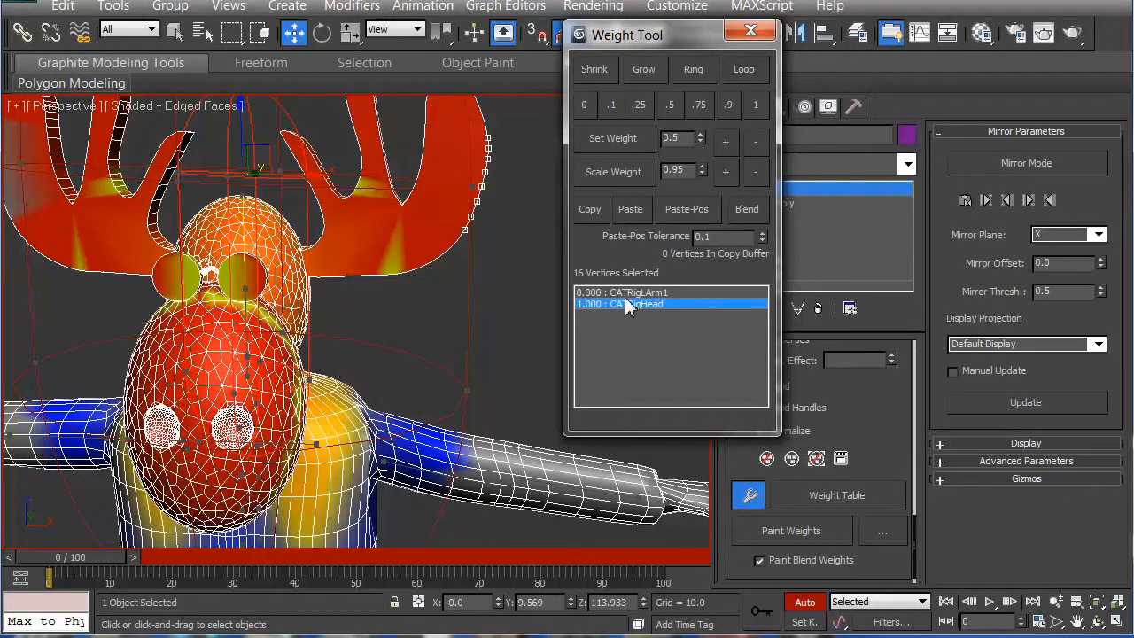
{"action": "left_click", "coordinate": [642, 293]}
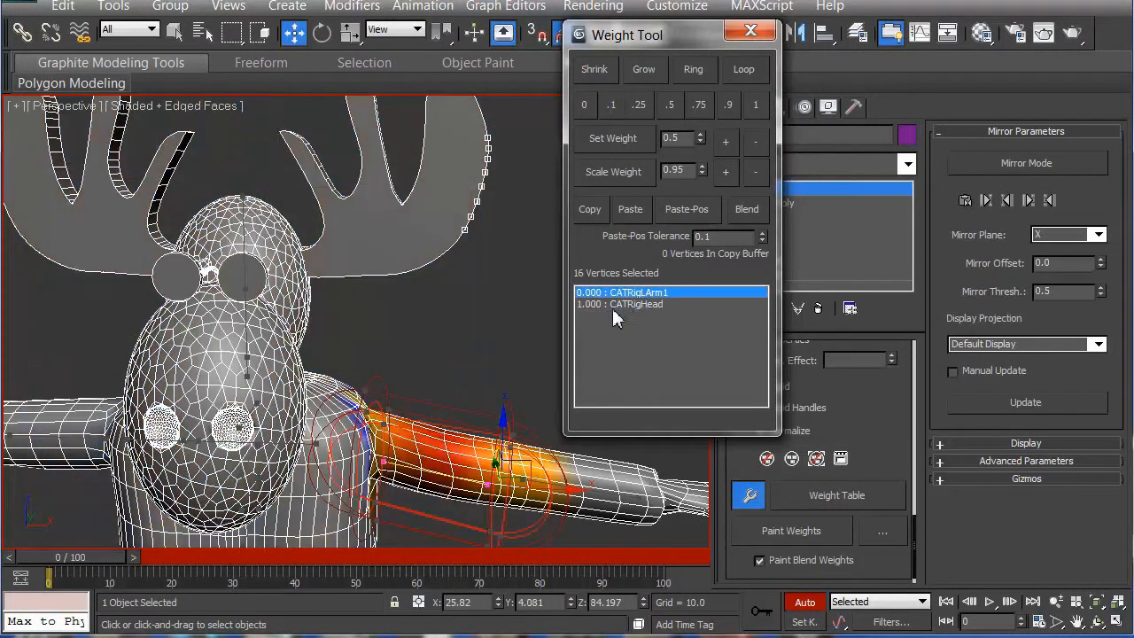
{"action": "left_click", "coordinate": [451, 454]}
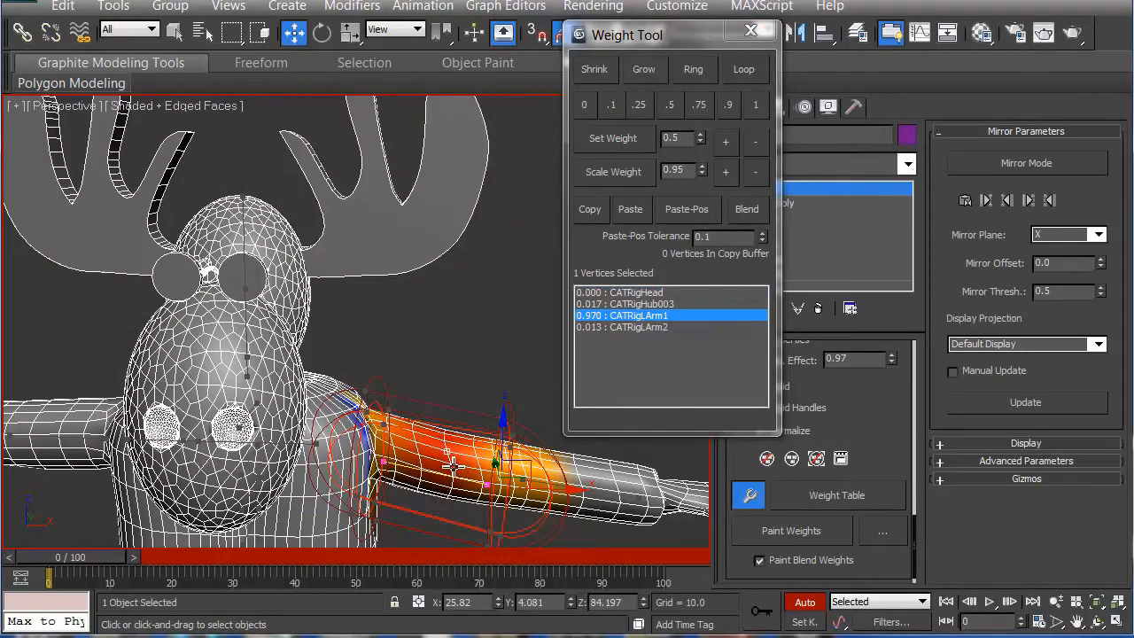
Step: Try a loop selection around the middle of the left upper arm from two adjacent vertices, and clear it
{"action": "left_click", "coordinate": [455, 461]}
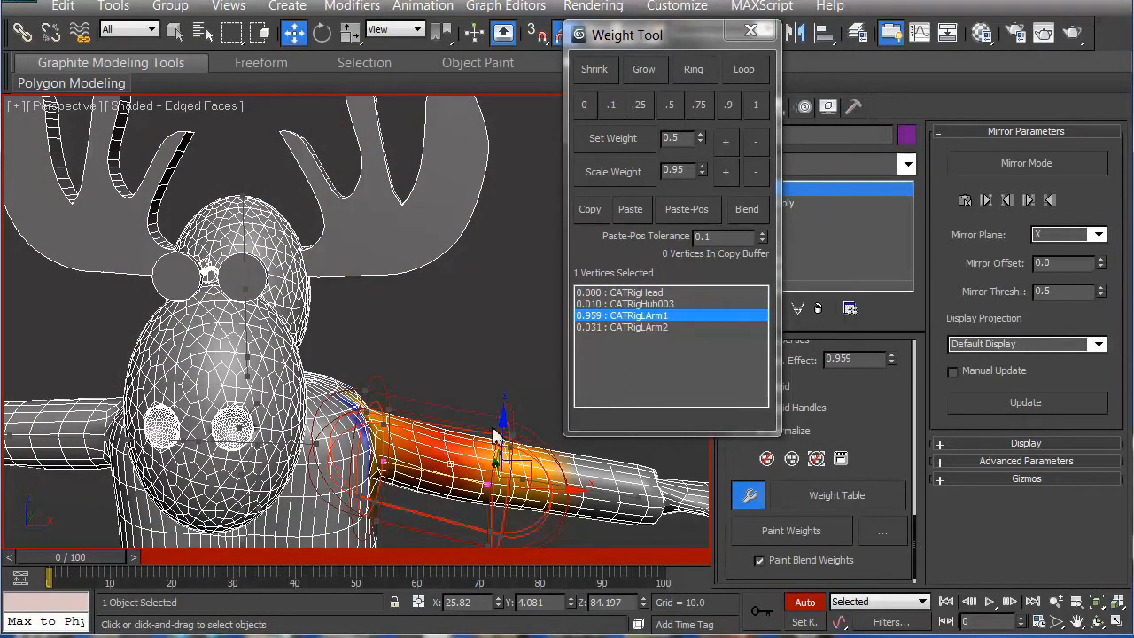
{"action": "left_click", "coordinate": [447, 455], "text": "ctrl"}
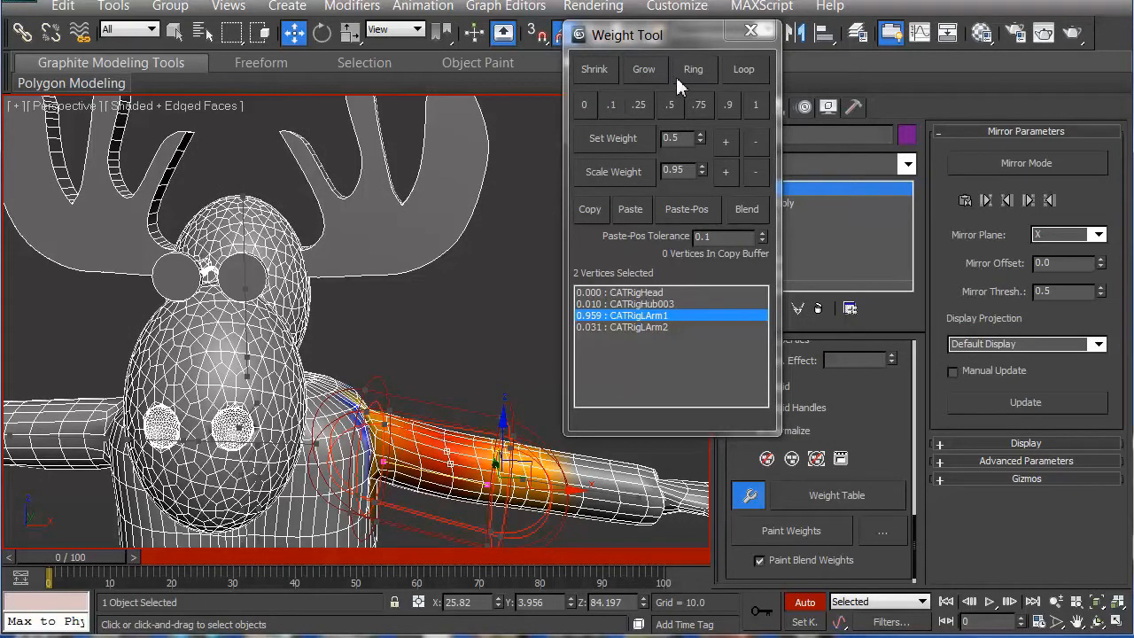
{"action": "left_click", "coordinate": [742, 74]}
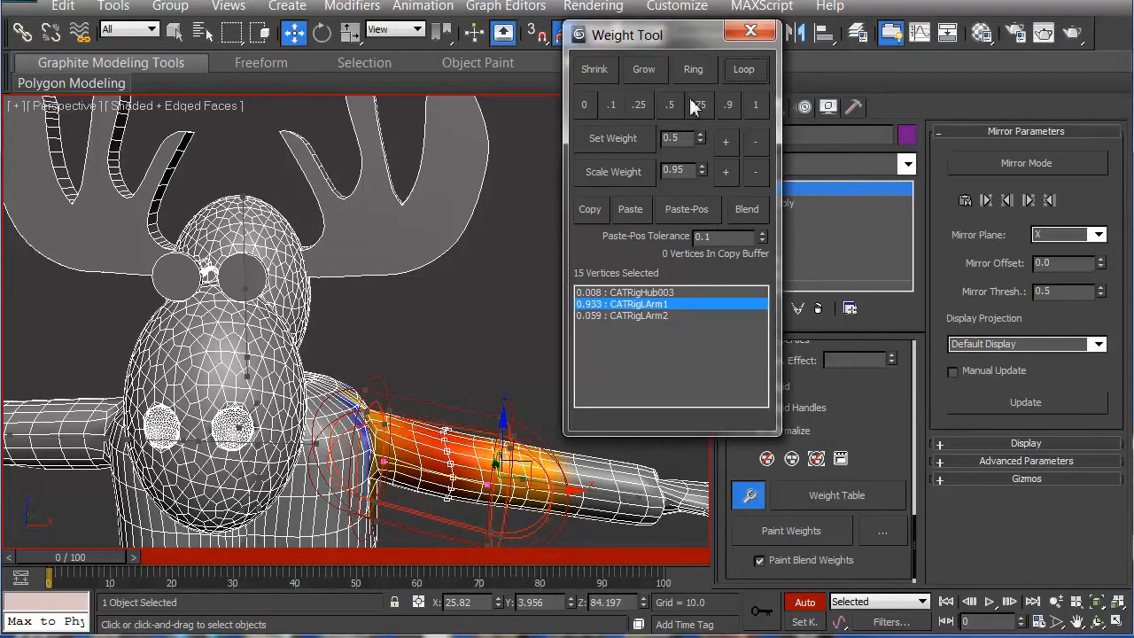
{"action": "left_click", "coordinate": [436, 432]}
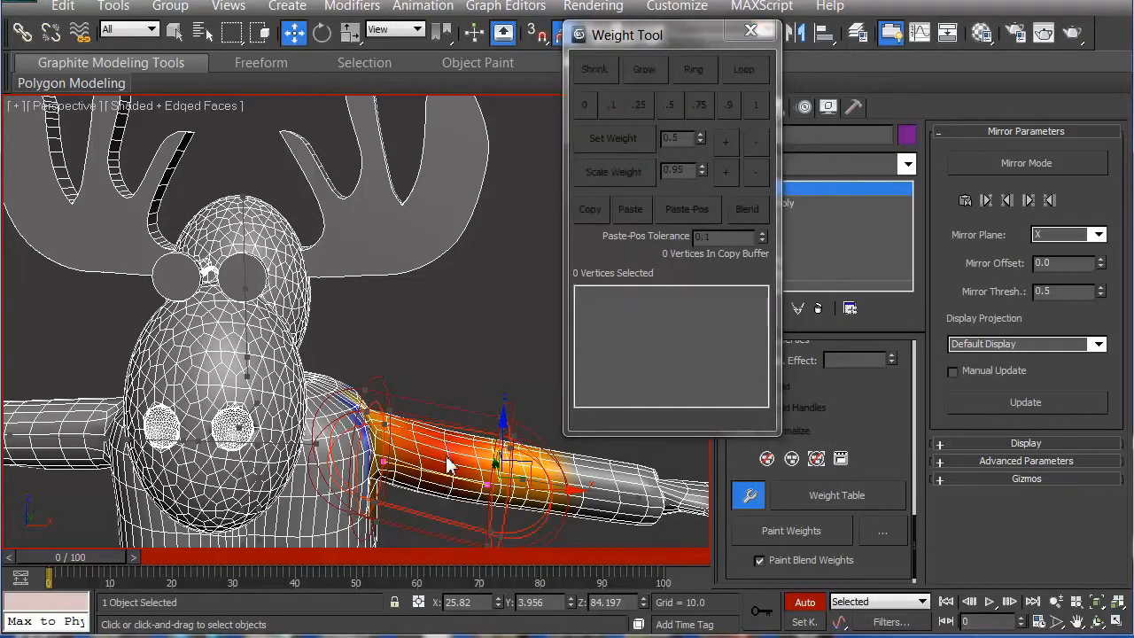
Step: Try a ring selection from two neighbouring vertices along the left upper arm, and grow and shrink it
{"action": "left_click", "coordinate": [443, 459]}
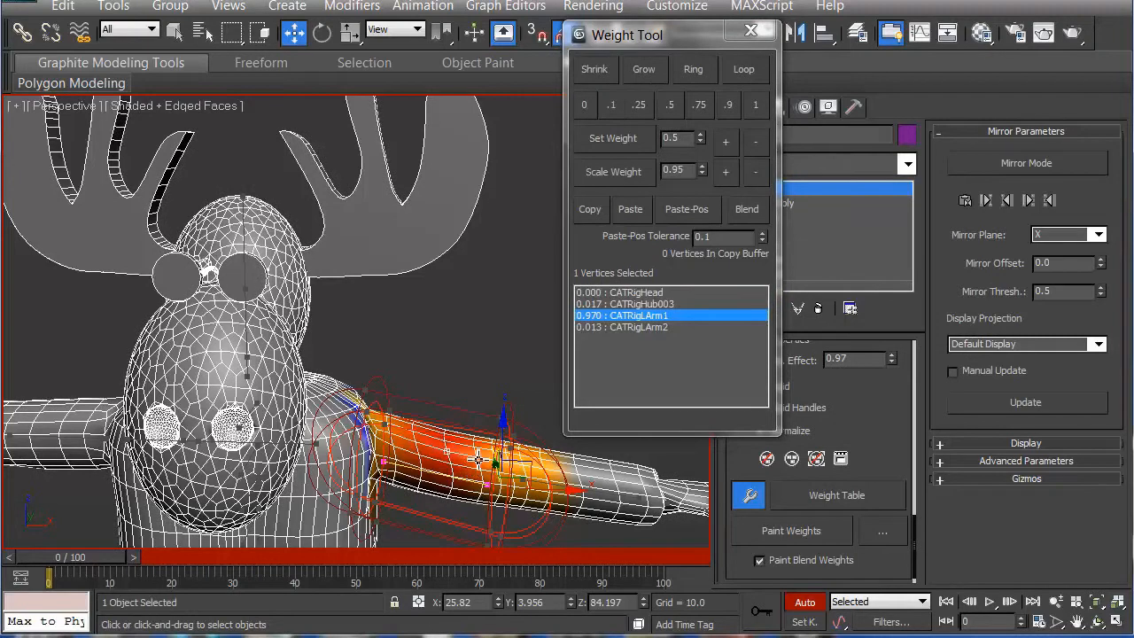
{"action": "left_click", "coordinate": [475, 460]}
{"action": "left_click", "coordinate": [458, 462], "text": "ctrl"}
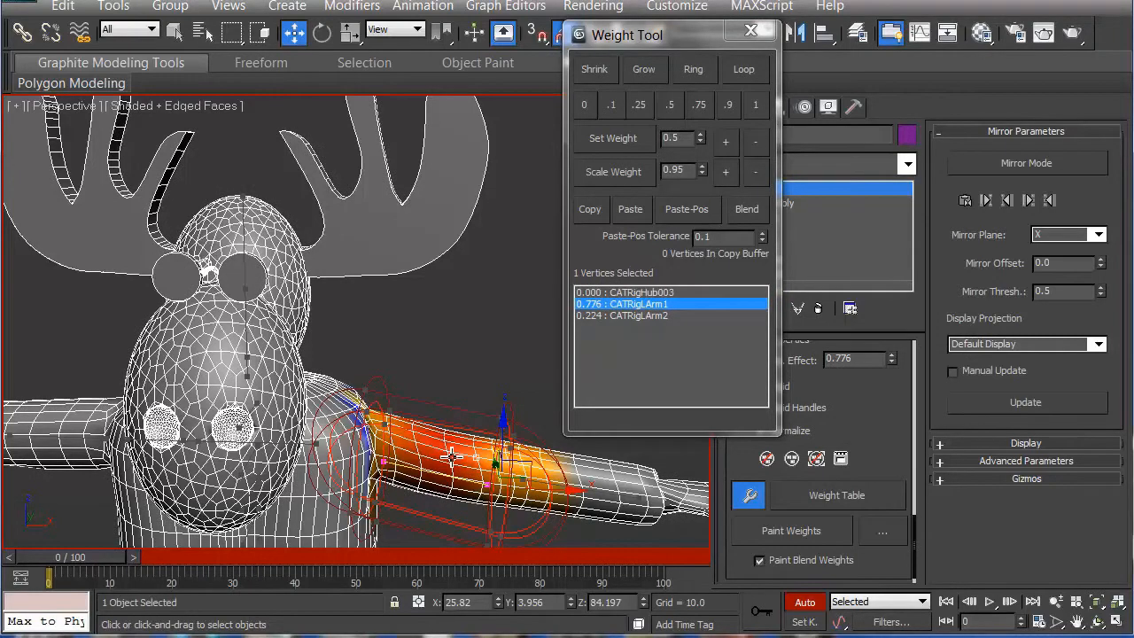
{"action": "left_click", "coordinate": [692, 69]}
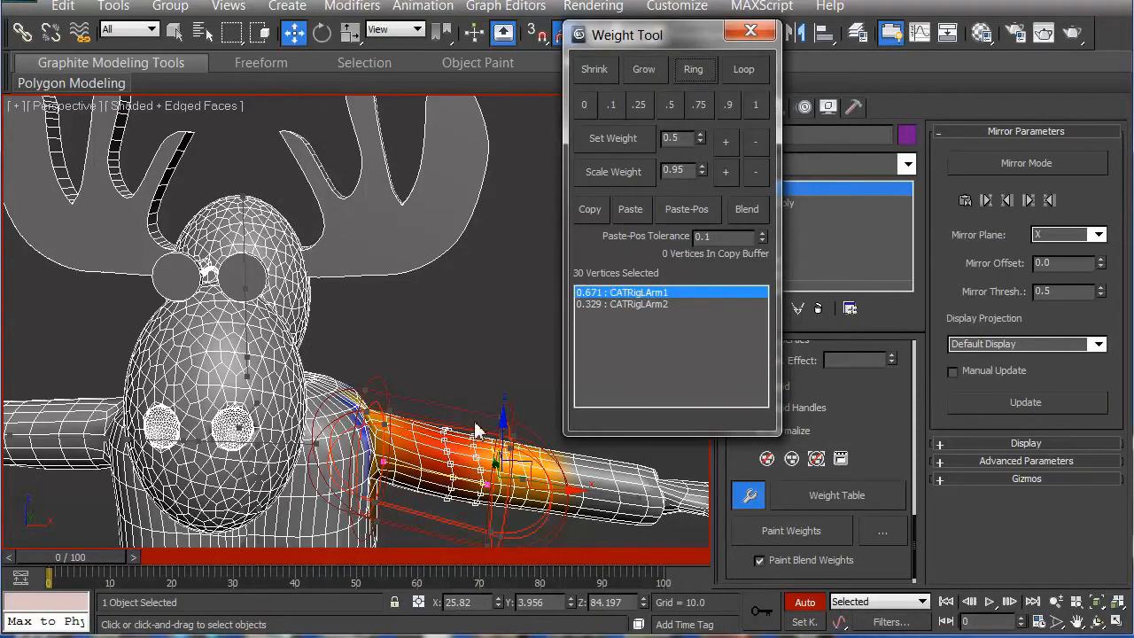
{"action": "left_click", "coordinate": [645, 72]}
{"action": "left_click", "coordinate": [596, 71]}
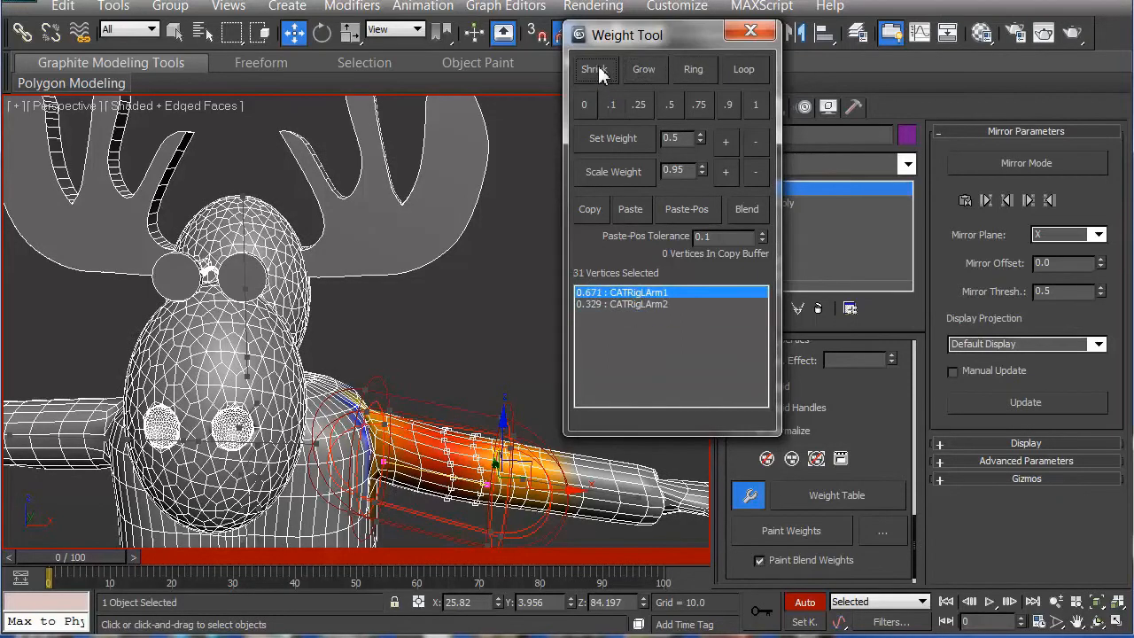
{"action": "left_click", "coordinate": [599, 73]}
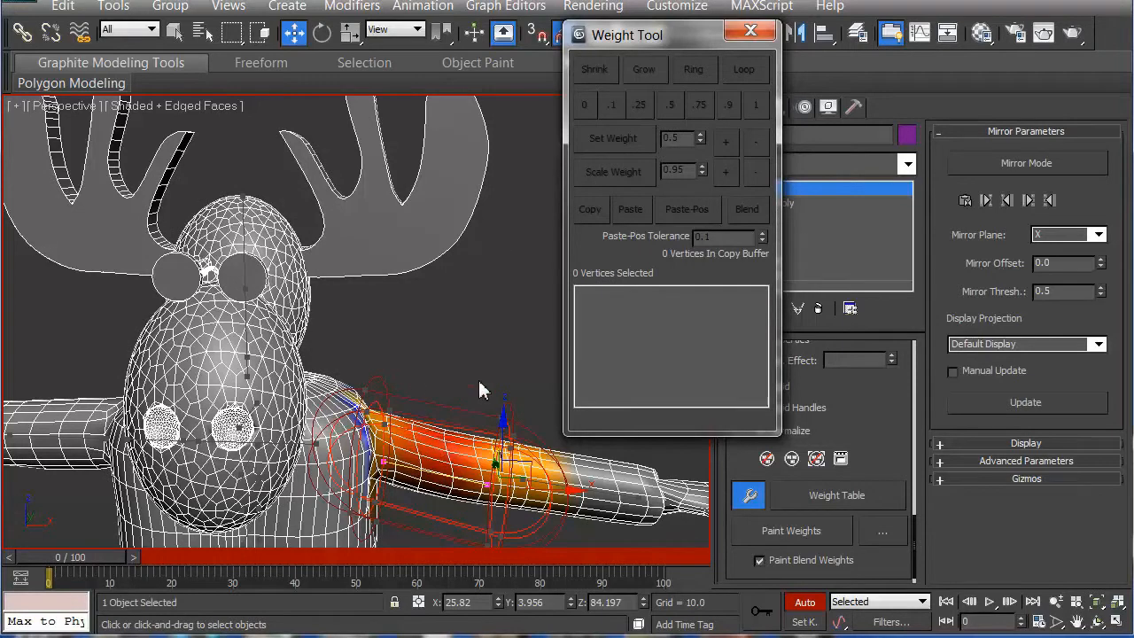
Step: Clear the vertex selection, close the Weight Tool and open the Skin Weight Table, placed clear of the left arm
{"action": "left_click_drag", "start_coordinate": [479, 390], "coordinate": [432, 454]}
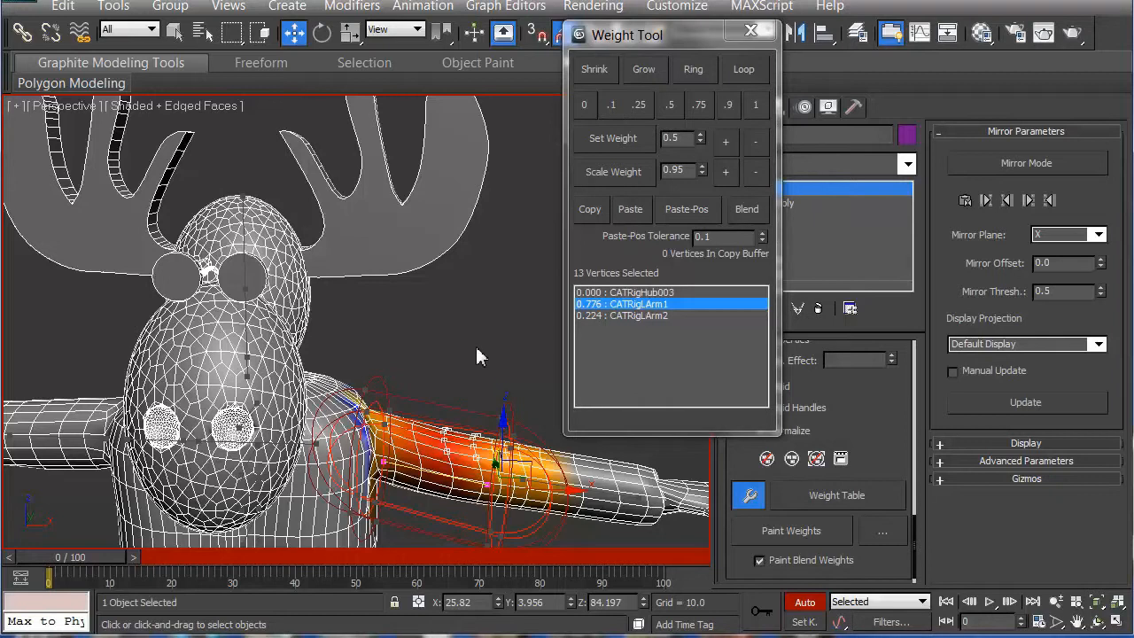
{"action": "left_click", "coordinate": [433, 385]}
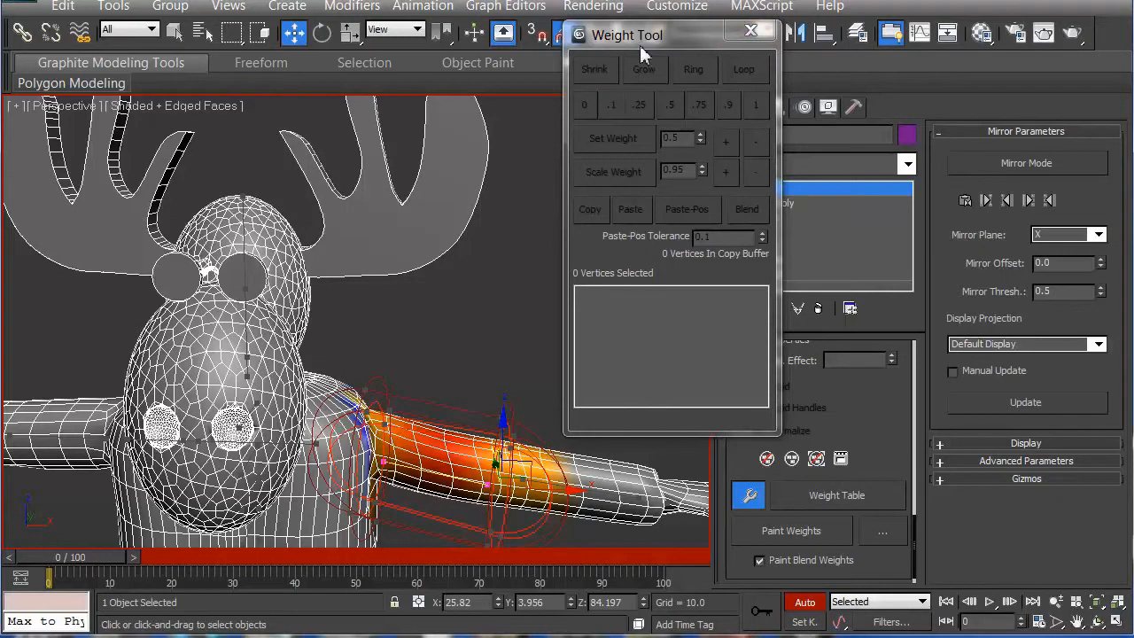
{"action": "left_click", "coordinate": [750, 32]}
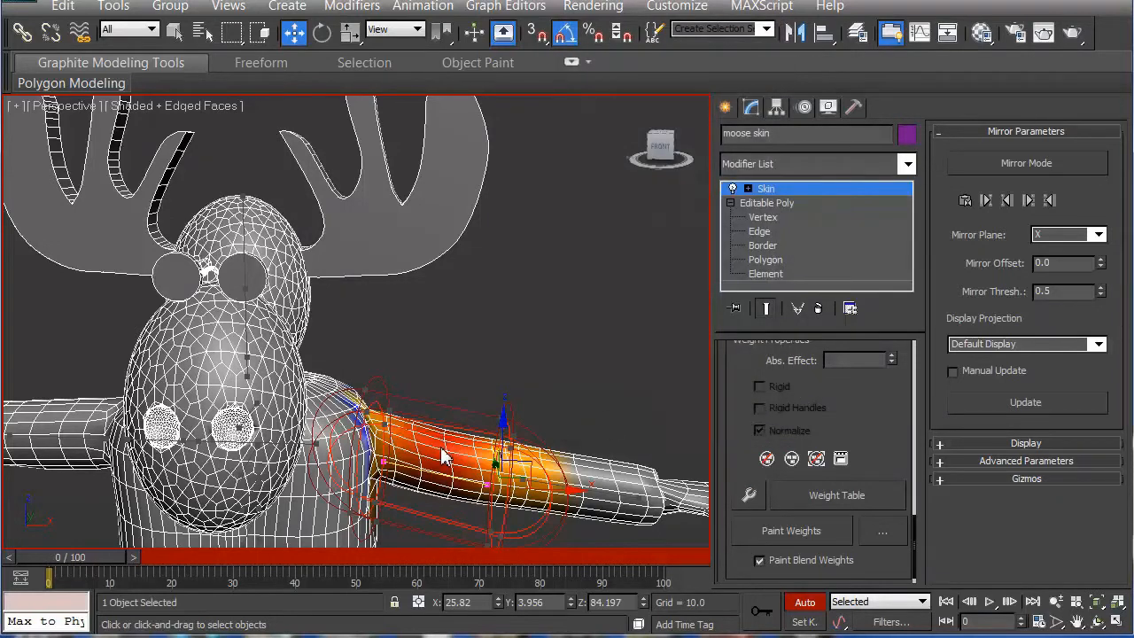
{"action": "left_click", "coordinate": [828, 493]}
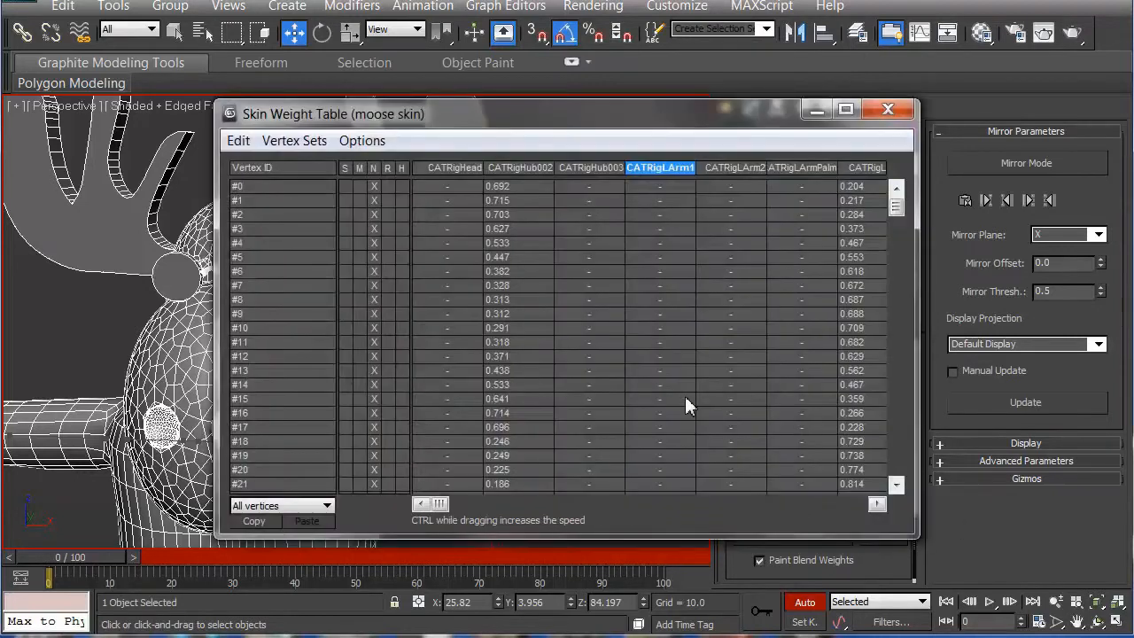
{"action": "left_click_drag", "start_coordinate": [553, 117], "coordinate": [764, 20]}
Step: Select vertices on the left upper arm and limit the Skin Weight Table to the selected vertices and their affected bones
{"action": "left_click_drag", "start_coordinate": [418, 398], "coordinate": [455, 519]}
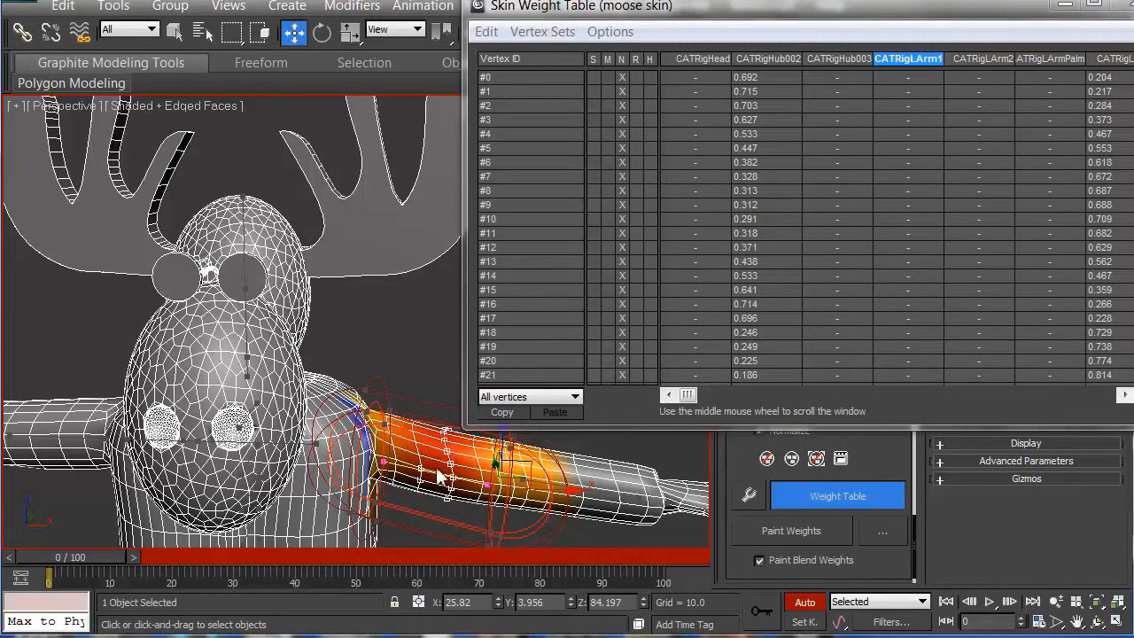
{"action": "left_click_drag", "start_coordinate": [709, 25], "coordinate": [682, 29]}
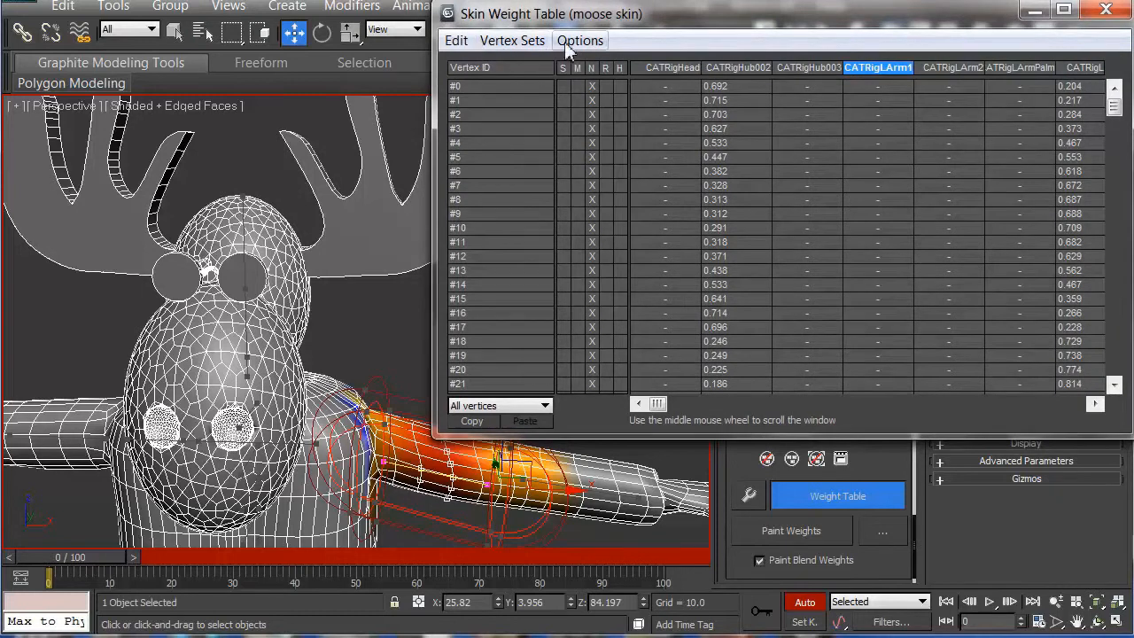
{"action": "left_click", "coordinate": [530, 43]}
{"action": "left_click", "coordinate": [534, 49]}
{"action": "left_click", "coordinate": [534, 49]}
{"action": "left_click", "coordinate": [572, 44]}
{"action": "left_click", "coordinate": [571, 44]}
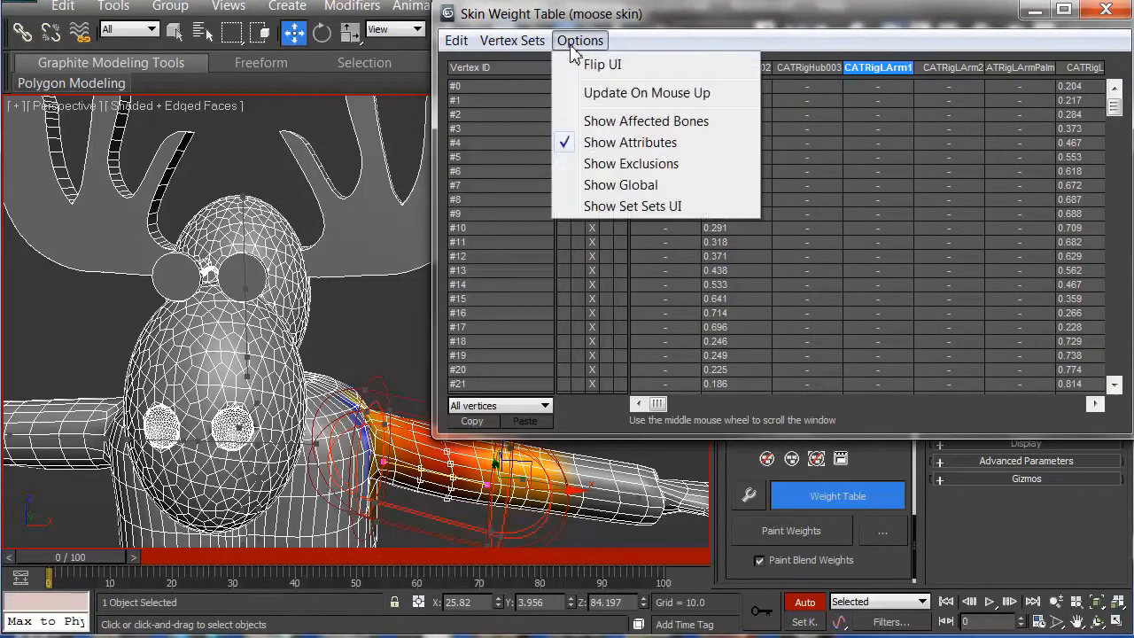
{"action": "left_click", "coordinate": [564, 122]}
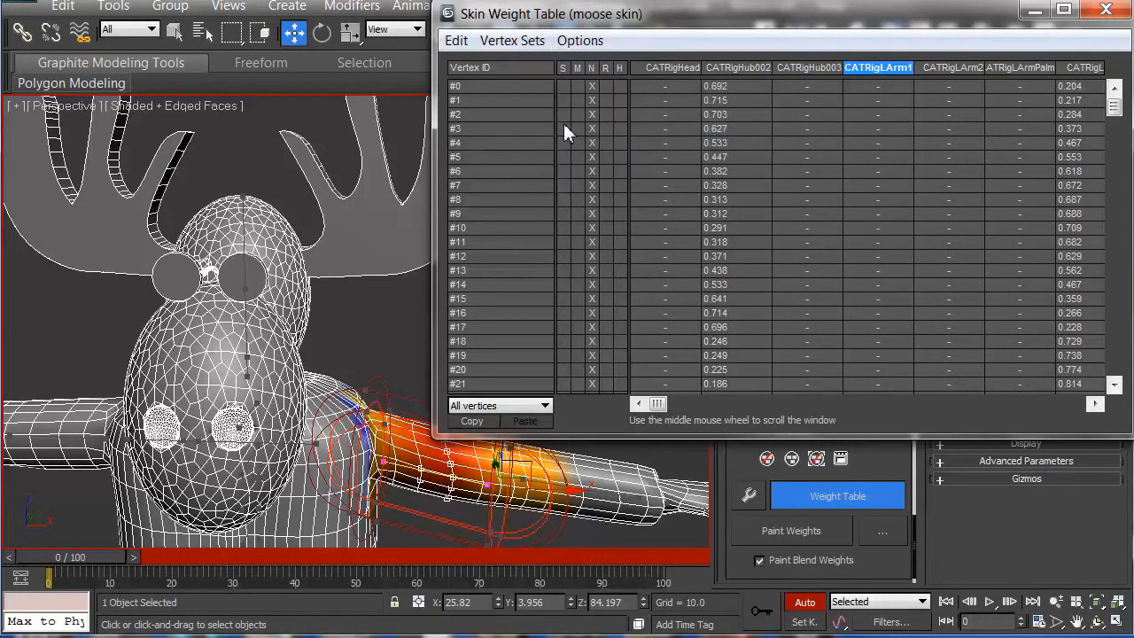
{"action": "left_click", "coordinate": [509, 406]}
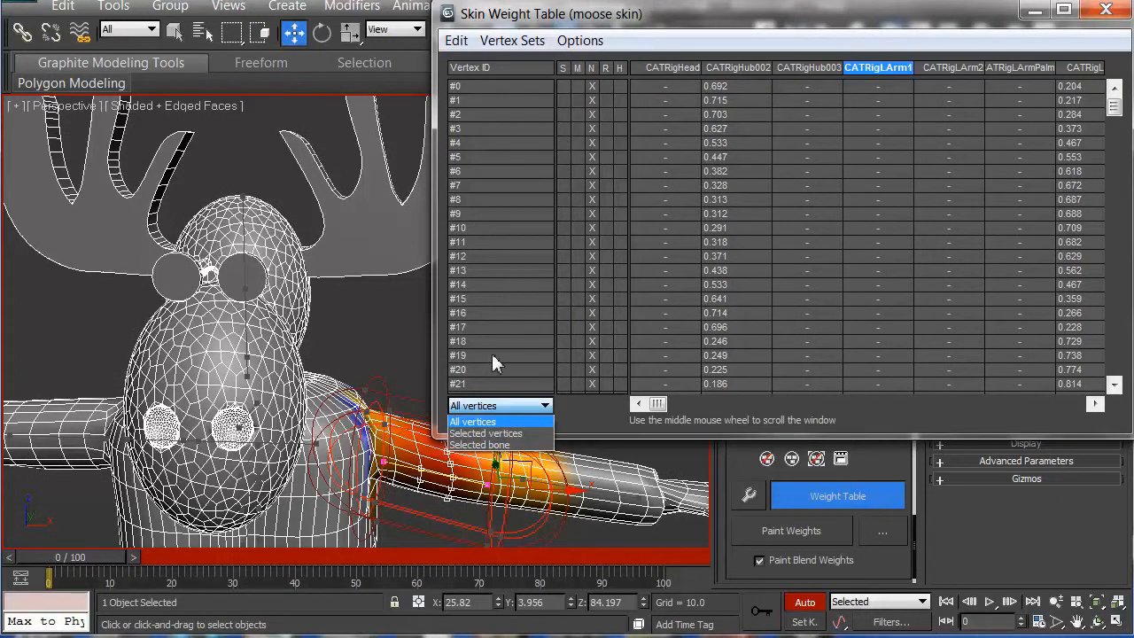
{"action": "left_click", "coordinate": [485, 433]}
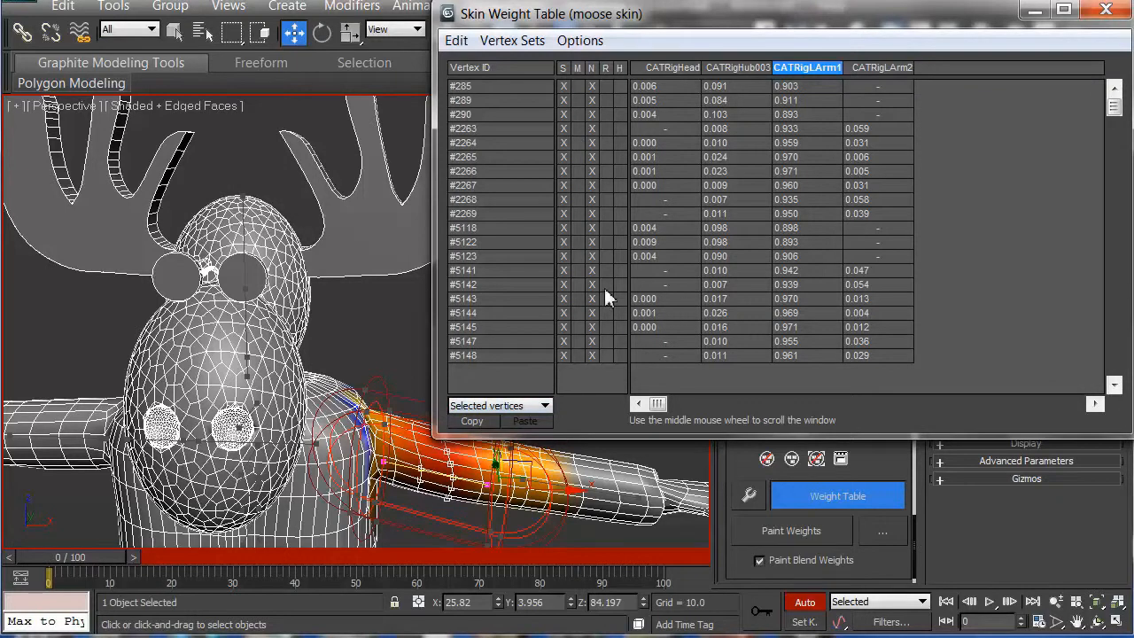
Step: Select the vertices on the upper side of the left upper arm and show the global row in the weight table
{"action": "left_click_drag", "start_coordinate": [686, 25], "coordinate": [709, 0]}
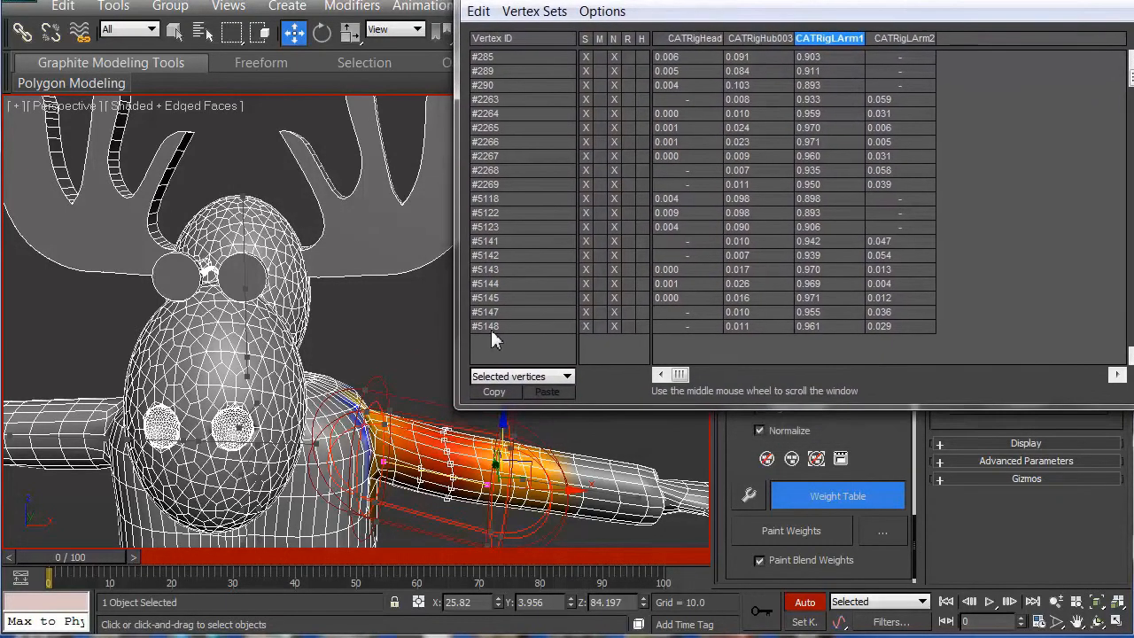
{"action": "left_click_drag", "start_coordinate": [419, 377], "coordinate": [463, 465]}
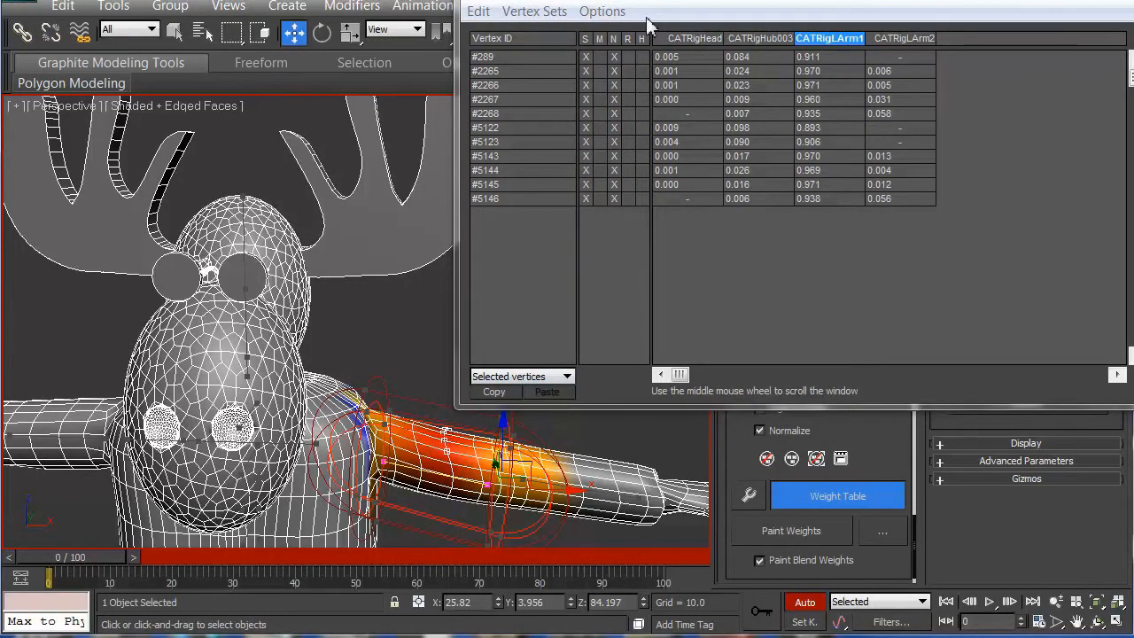
{"action": "left_click", "coordinate": [521, 378]}
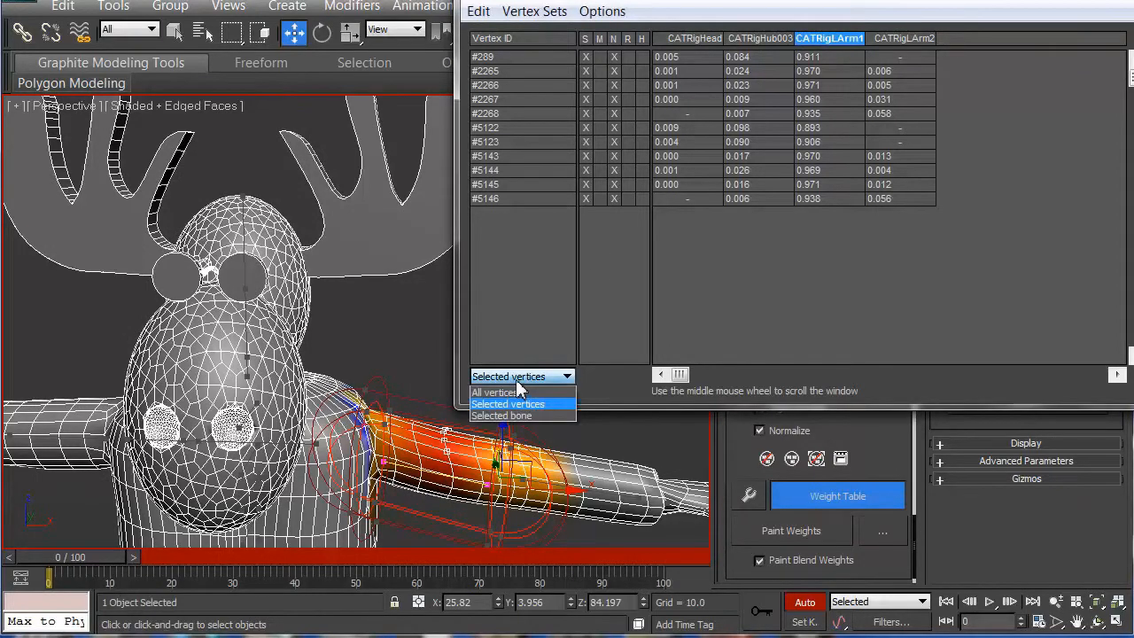
{"action": "left_click", "coordinate": [518, 378]}
{"action": "left_click", "coordinate": [542, 10]}
{"action": "left_click", "coordinate": [602, 12]}
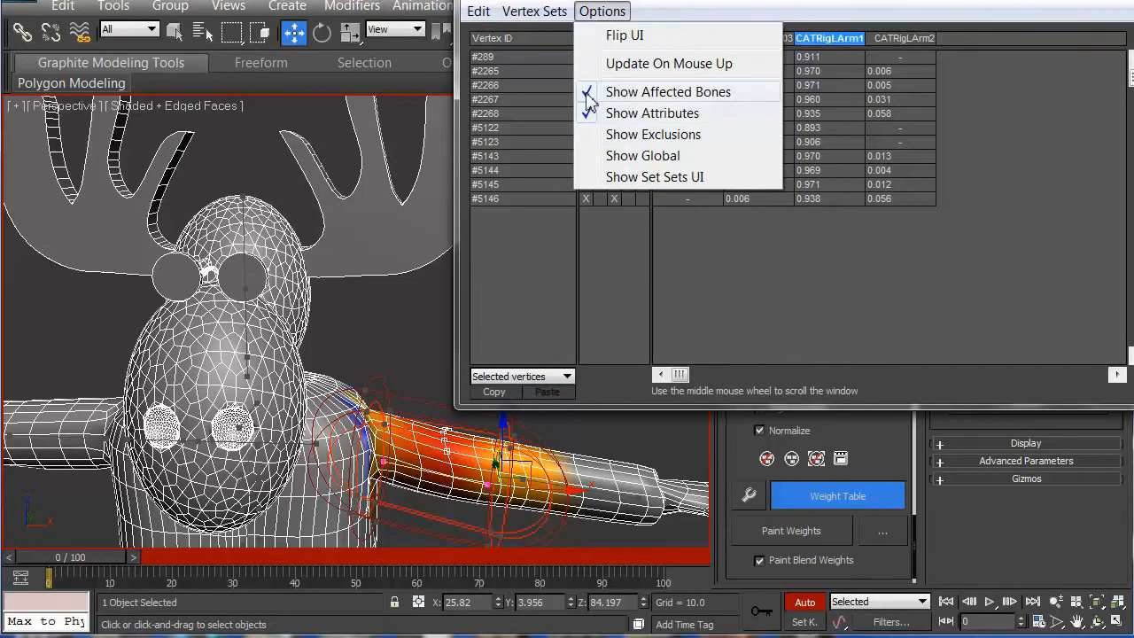
{"action": "left_click", "coordinate": [586, 156]}
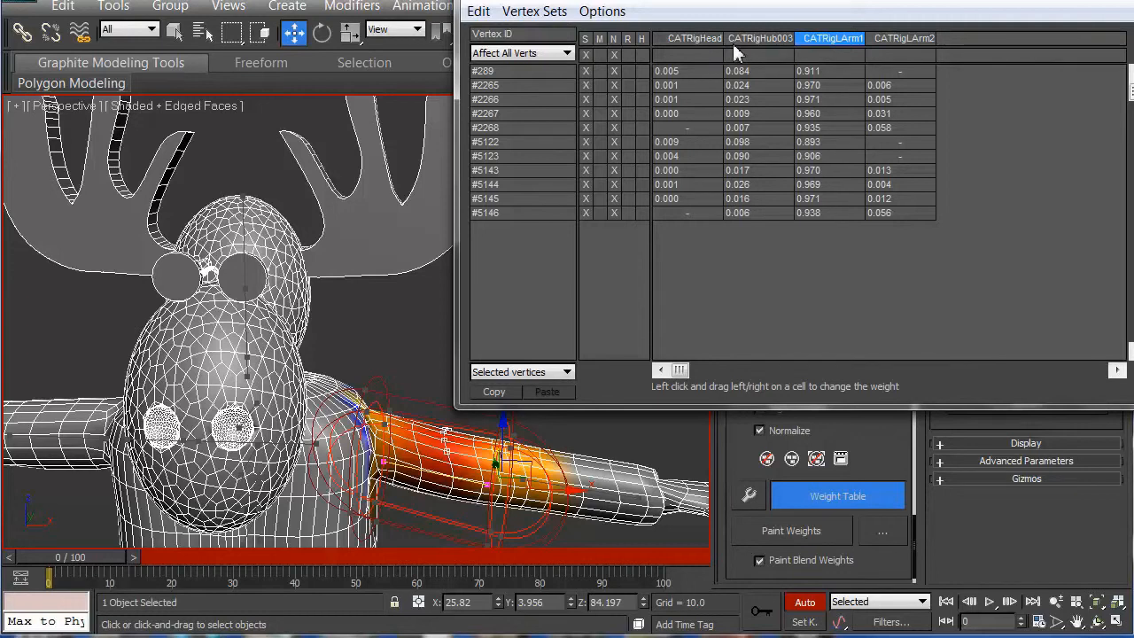
Step: Make CATRigHead the active bone and set its weight to 0 for all listed upper-arm vertices at once
{"action": "left_click", "coordinate": [697, 40]}
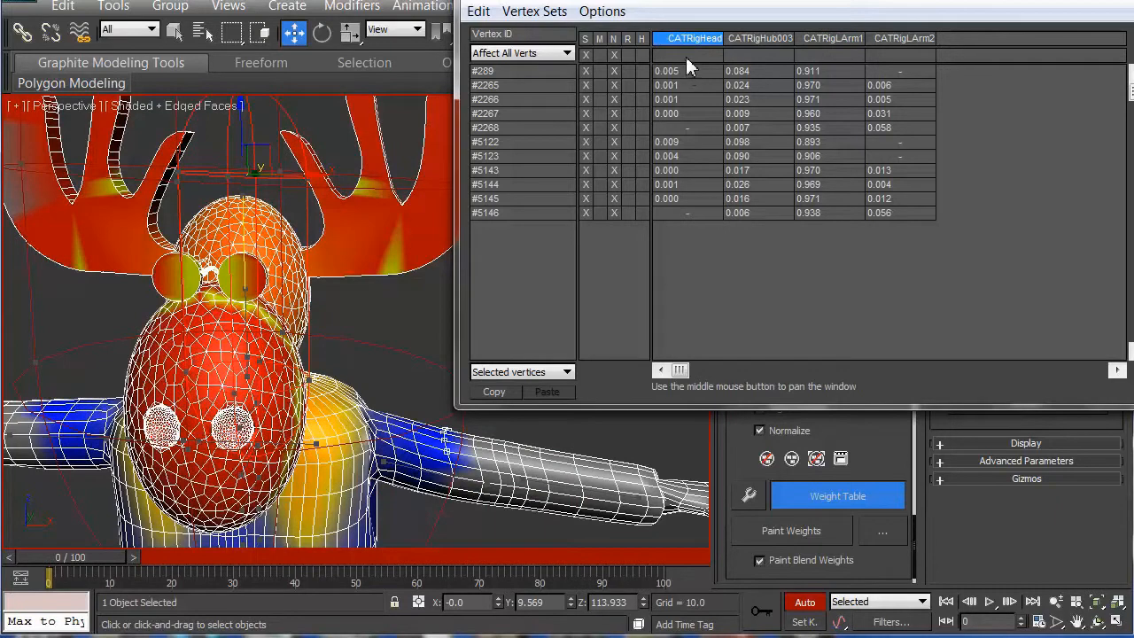
{"action": "left_click", "coordinate": [690, 56]}
{"action": "left_click", "coordinate": [667, 197]}
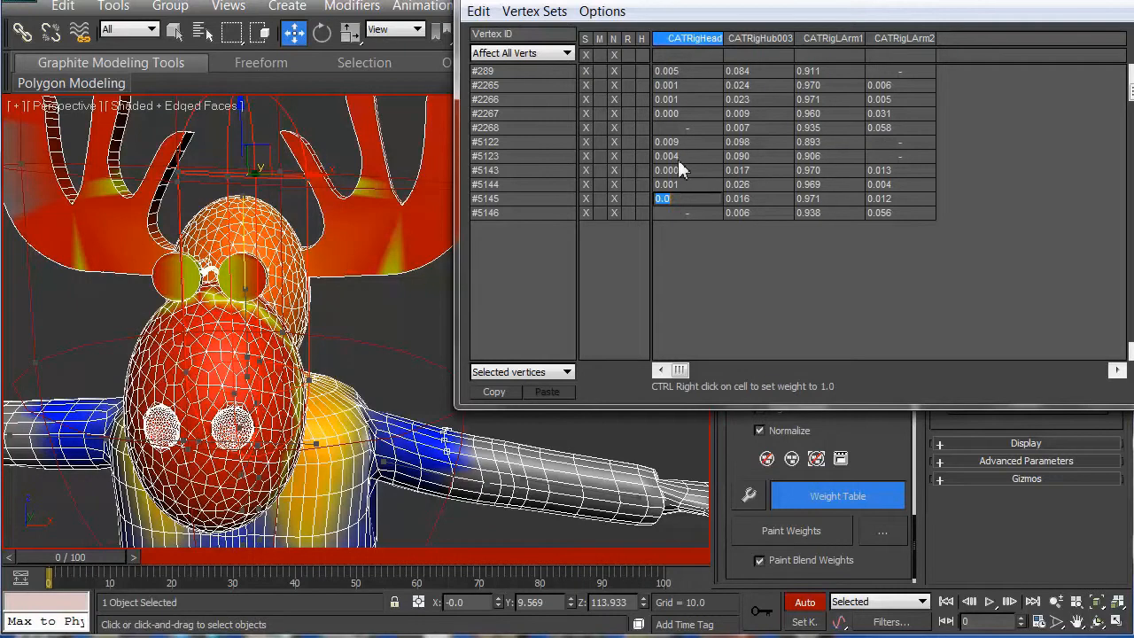
{"action": "left_click", "coordinate": [680, 72]}
{"action": "left_click", "coordinate": [678, 86]}
{"action": "left_click", "coordinate": [671, 100]}
{"action": "left_click", "coordinate": [687, 73]}
{"action": "left_click", "coordinate": [684, 56]}
{"action": "key", "text": "Return"}
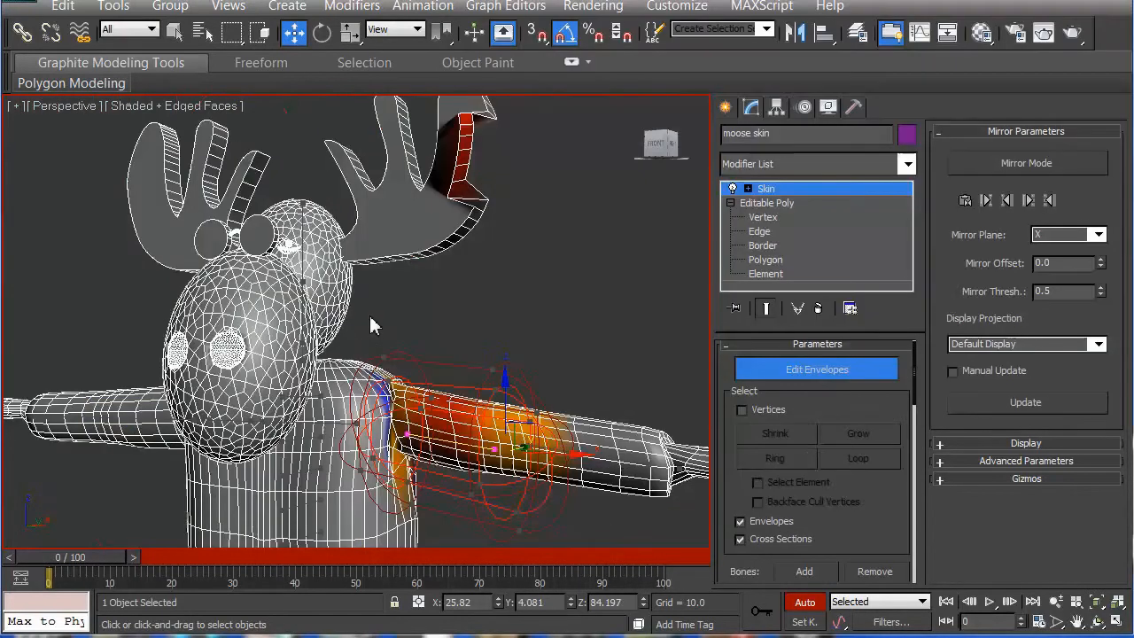
{"action": "right_click", "coordinate": [498, 272]}
{"action": "left_click", "coordinate": [483, 269]}
{"action": "mouse_move", "coordinate": [488, 254]}
{"action": "middle_mouse_down"}
{"action": "mouse_move", "coordinate": [488, 281]}
{"action": "mouse_move", "coordinate": [485, 260]}
{"action": "middle_mouse_up"}
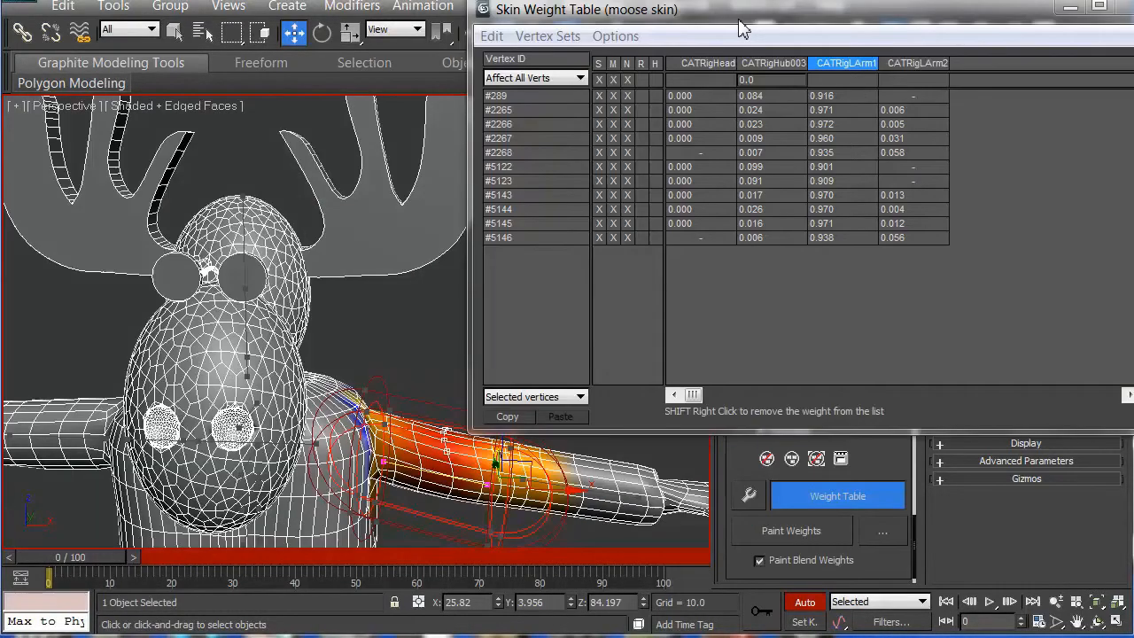
Step: Set the CATRigLArm1 weight of all listed upper-arm vertices to 1 and close the Skin Weight Table
{"action": "left_click_drag", "start_coordinate": [750, 23], "coordinate": [810, 13]}
{"action": "left_click", "coordinate": [918, 75]}
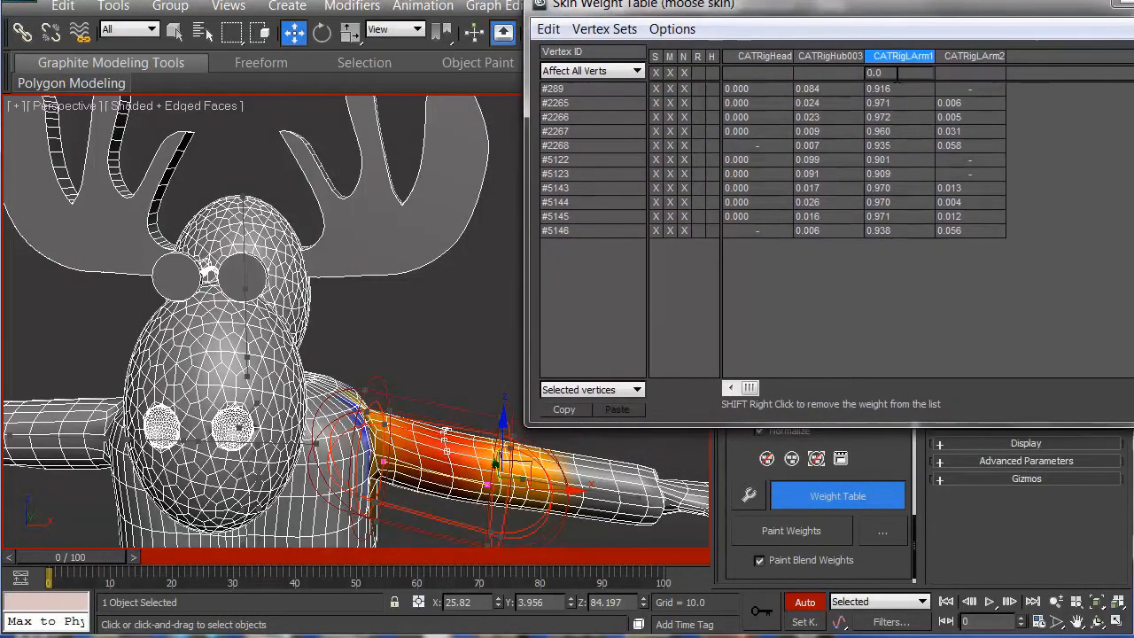
{"action": "left_click_drag", "start_coordinate": [901, 76], "coordinate": [867, 78]}
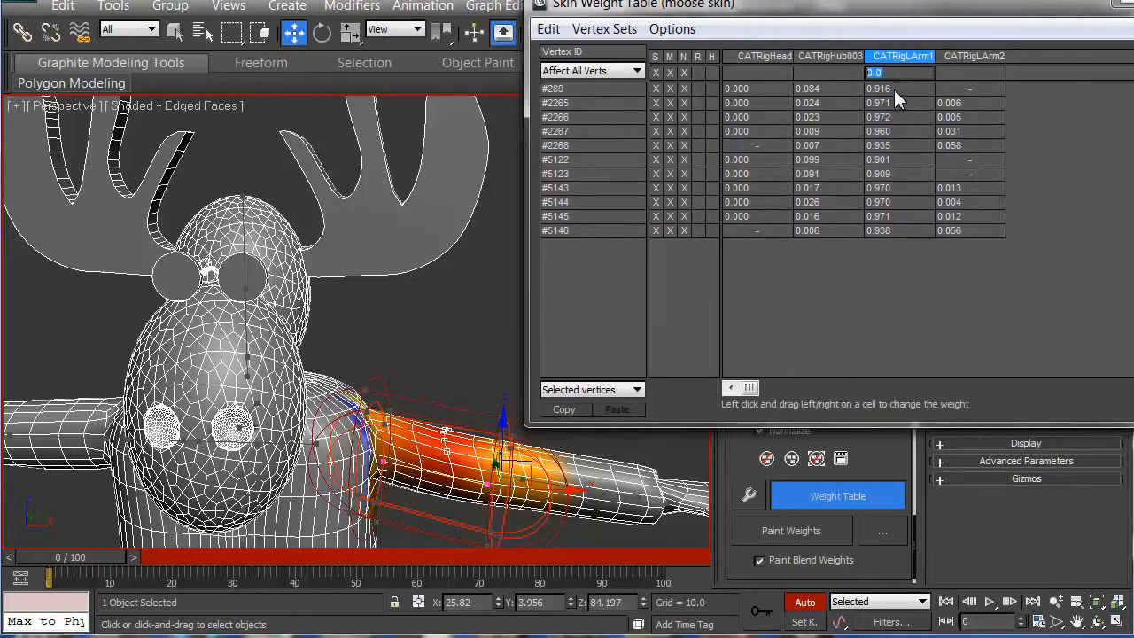
{"action": "type", "text": "1"}
{"action": "key", "text": "Return"}
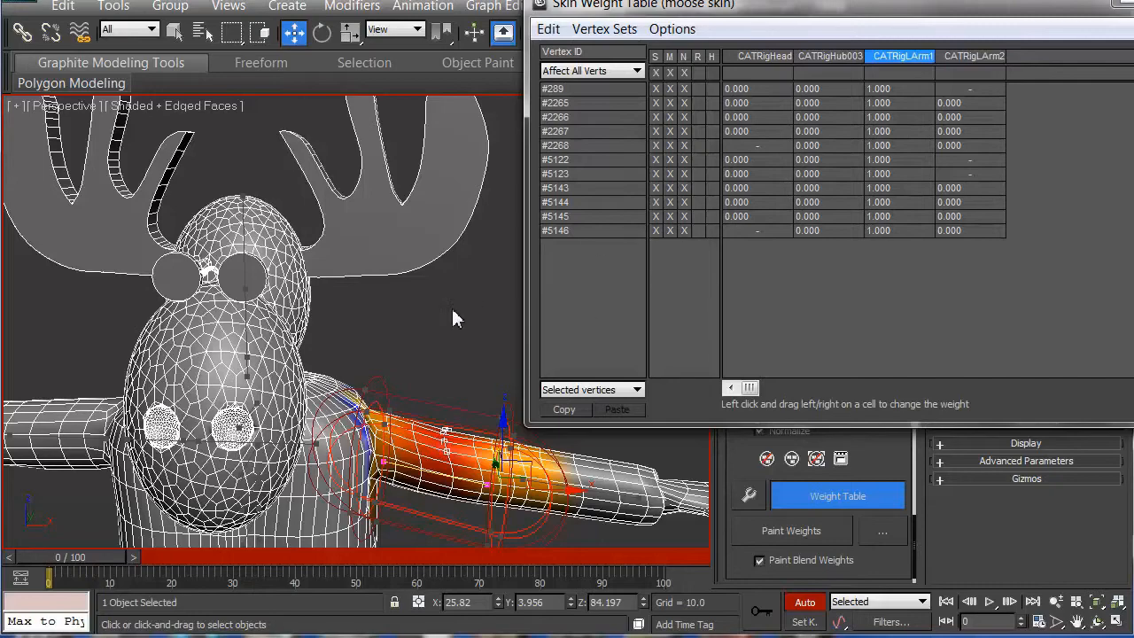
{"action": "middle_click_drag", "start_coordinate": [423, 324], "coordinate": [501, 267], "text": "alt"}
{"action": "left_click_drag", "start_coordinate": [918, 18], "coordinate": [641, 86]}
{"action": "left_click", "coordinate": [915, 61]}
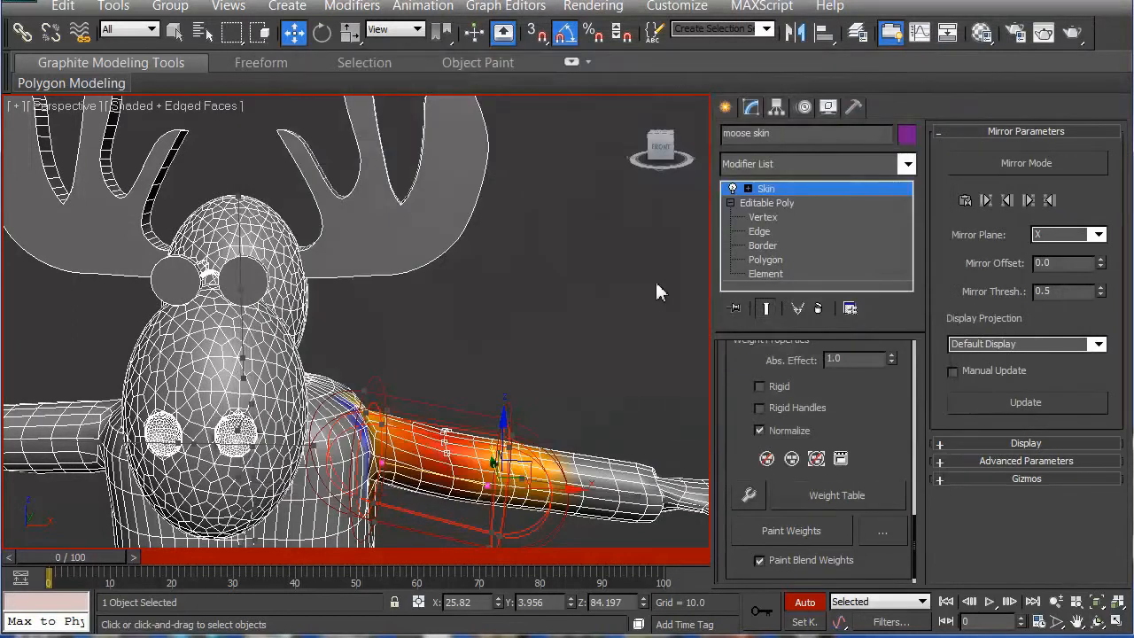
{"action": "mouse_move", "coordinate": [438, 352]}
{"action": "middle_mouse_down", "text": "alt"}
{"action": "mouse_move", "coordinate": [398, 353]}
{"action": "mouse_move", "coordinate": [458, 355]}
{"action": "middle_mouse_up", "text": "alt"}
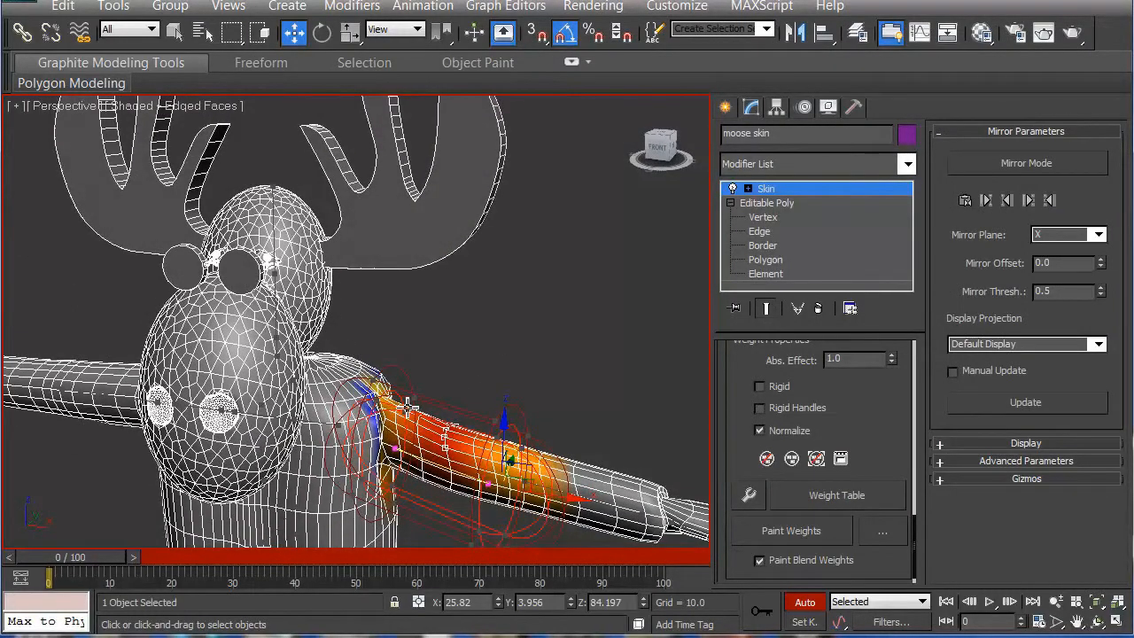
{"action": "middle_click_drag", "start_coordinate": [620, 497], "coordinate": [450, 382], "text": "alt"}
{"action": "scroll", "coordinate": [519, 232], "scroll_direction": "down", "scroll_amount": 9}
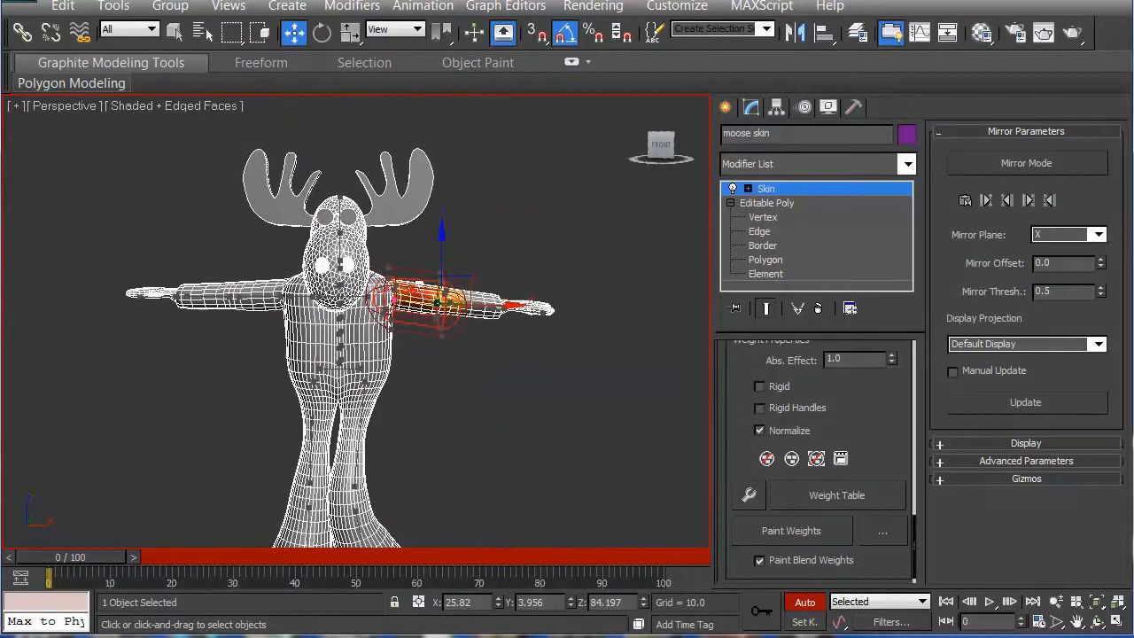
{"action": "scroll", "coordinate": [253, 513], "scroll_direction": "up", "scroll_amount": 1}
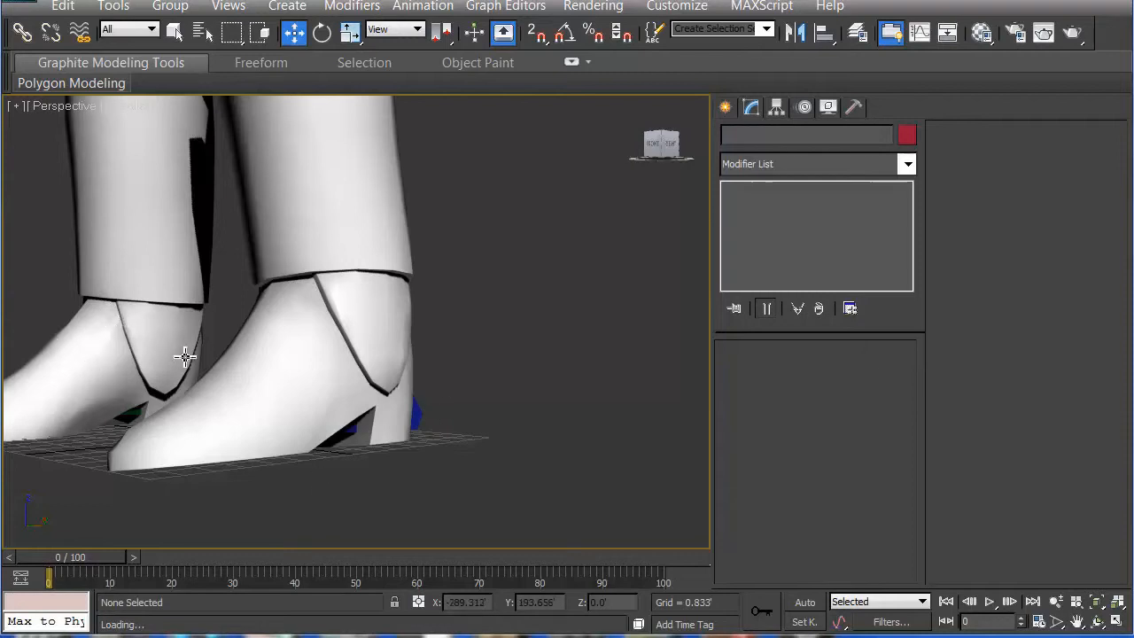
Step: Select the masked ninja character's mesh and start editing its Skin envelopes, with the Weight Tool moved clear of the character
{"action": "middle_click_drag", "start_coordinate": [229, 317], "coordinate": [373, 328]}
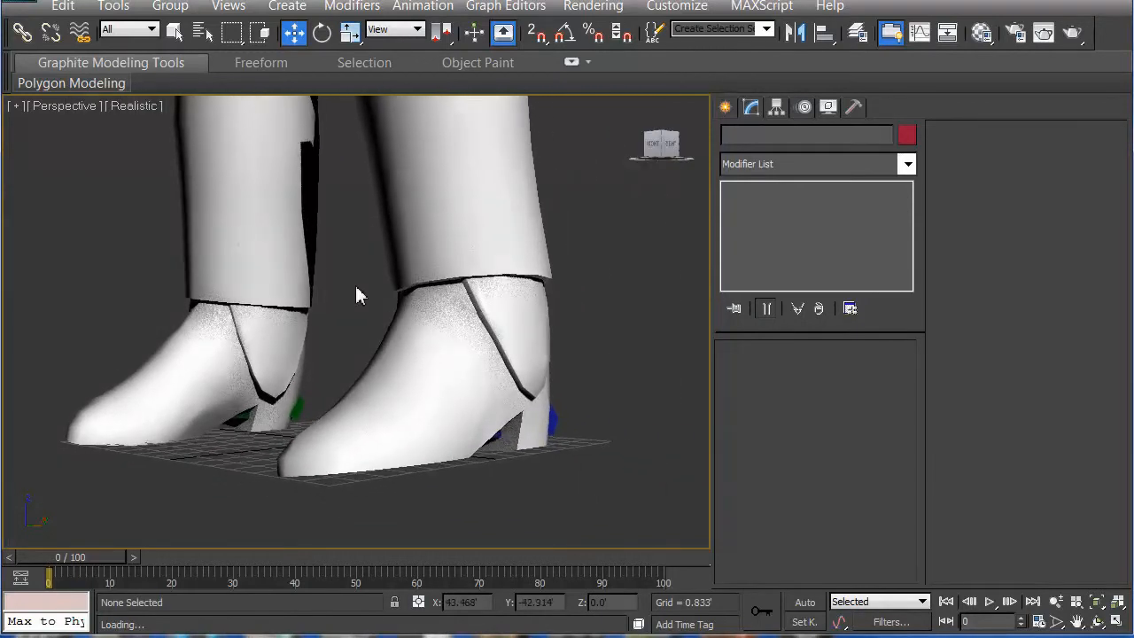
{"action": "left_click", "coordinate": [1096, 602]}
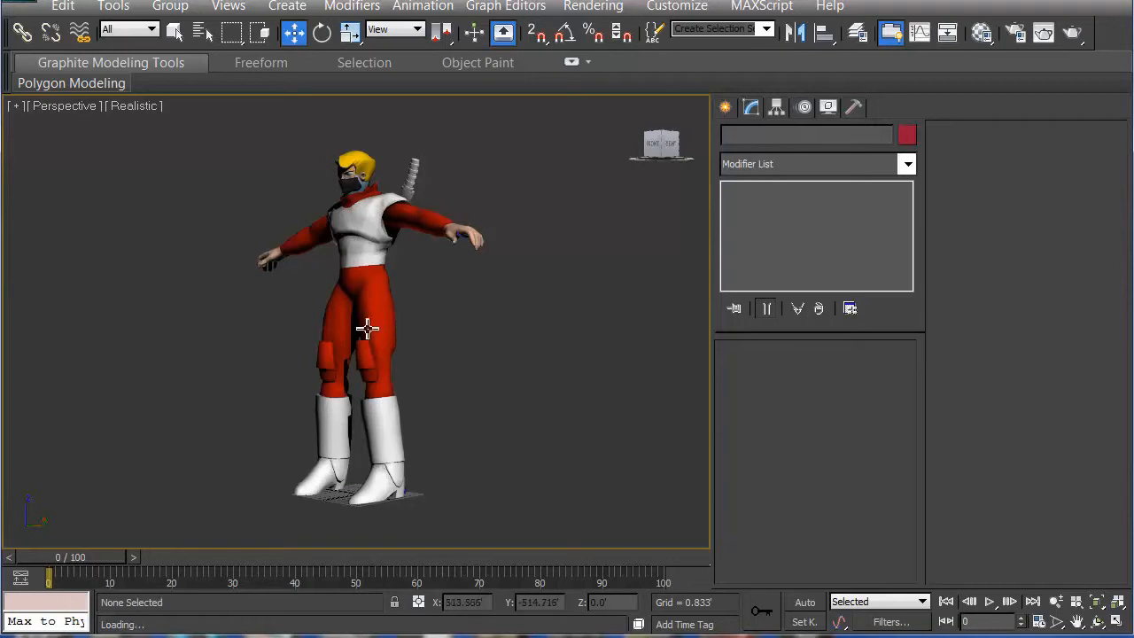
{"action": "left_click", "coordinate": [386, 495]}
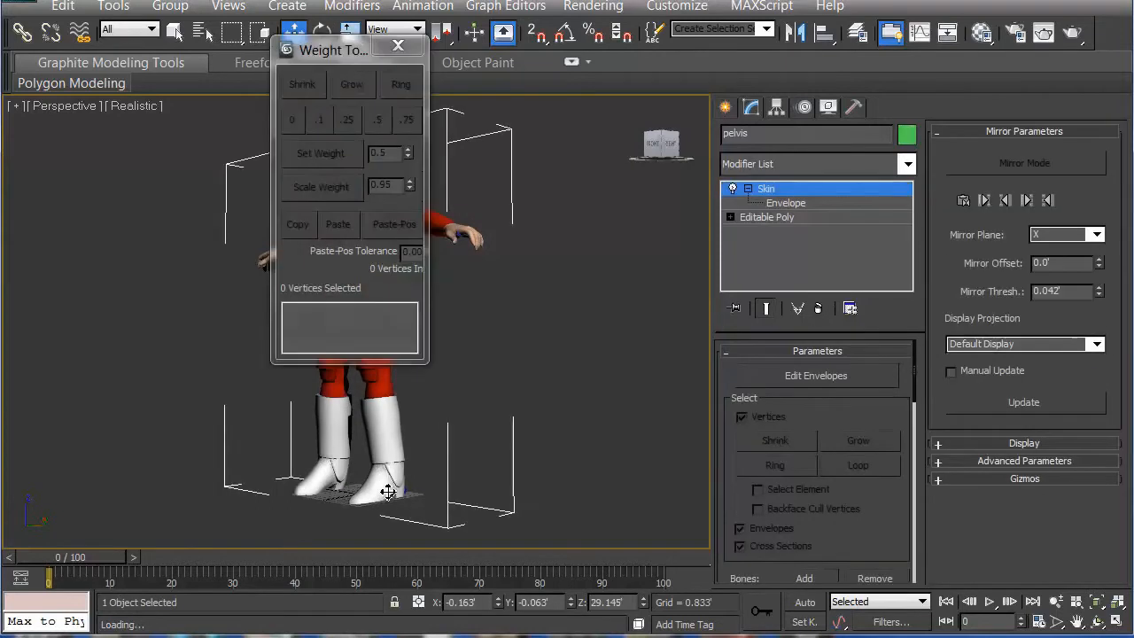
{"action": "left_click_drag", "start_coordinate": [338, 50], "coordinate": [74, 133]}
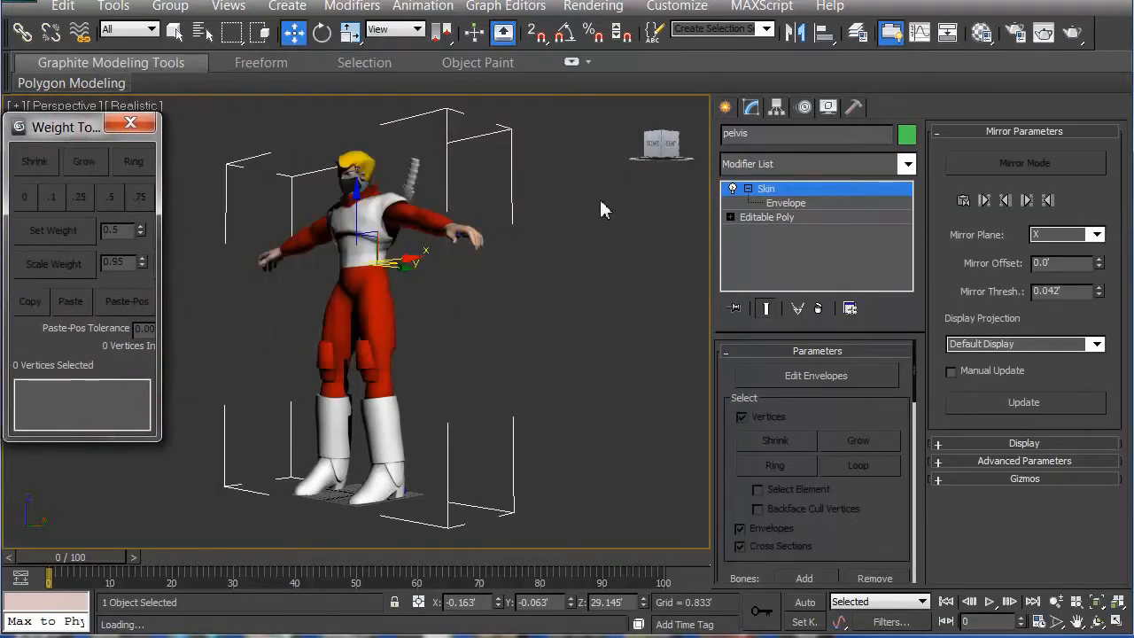
{"action": "left_click", "coordinate": [787, 204]}
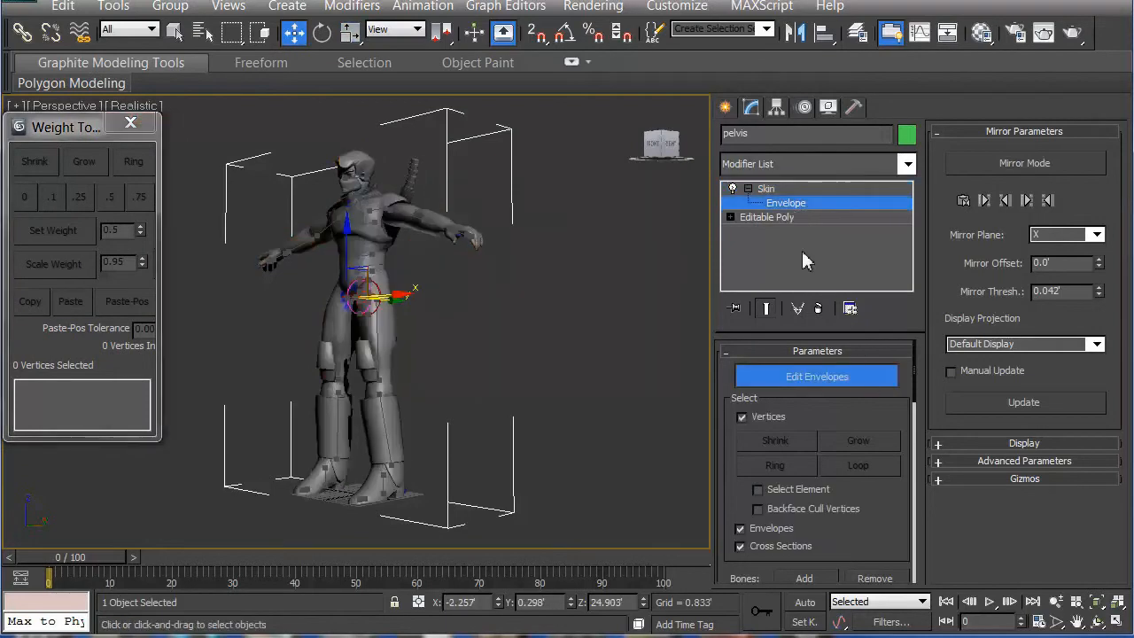
Step: Make Bip01 L Foot the active bone, view the character from the front and close the Weight Tool
{"action": "left_click_drag", "start_coordinate": [911, 494], "coordinate": [916, 293]}
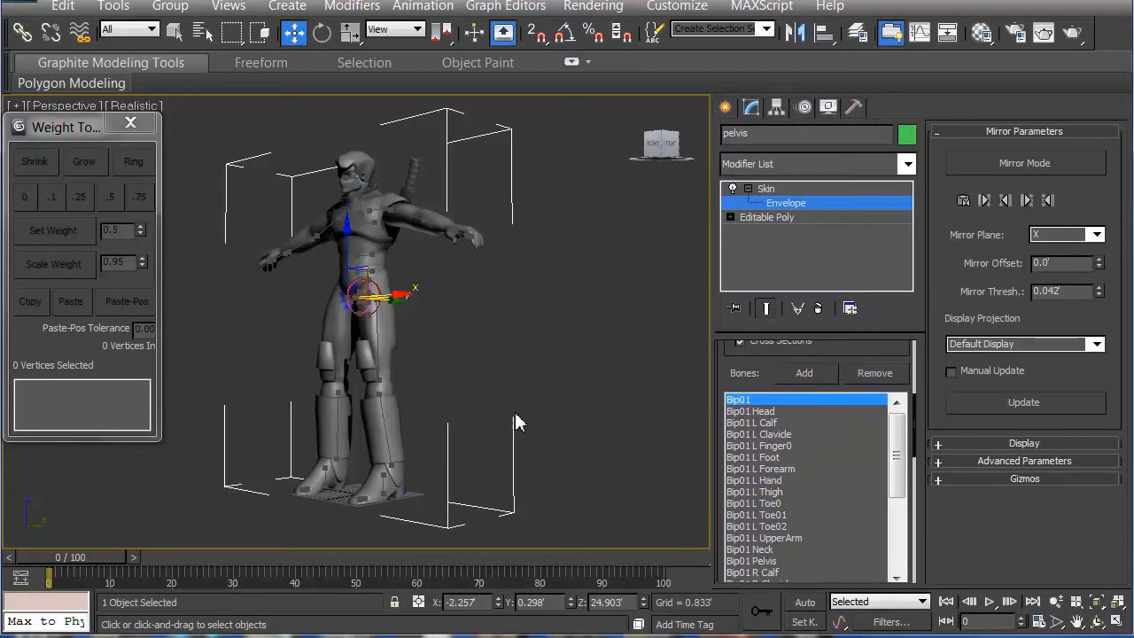
{"action": "left_click", "coordinate": [770, 458]}
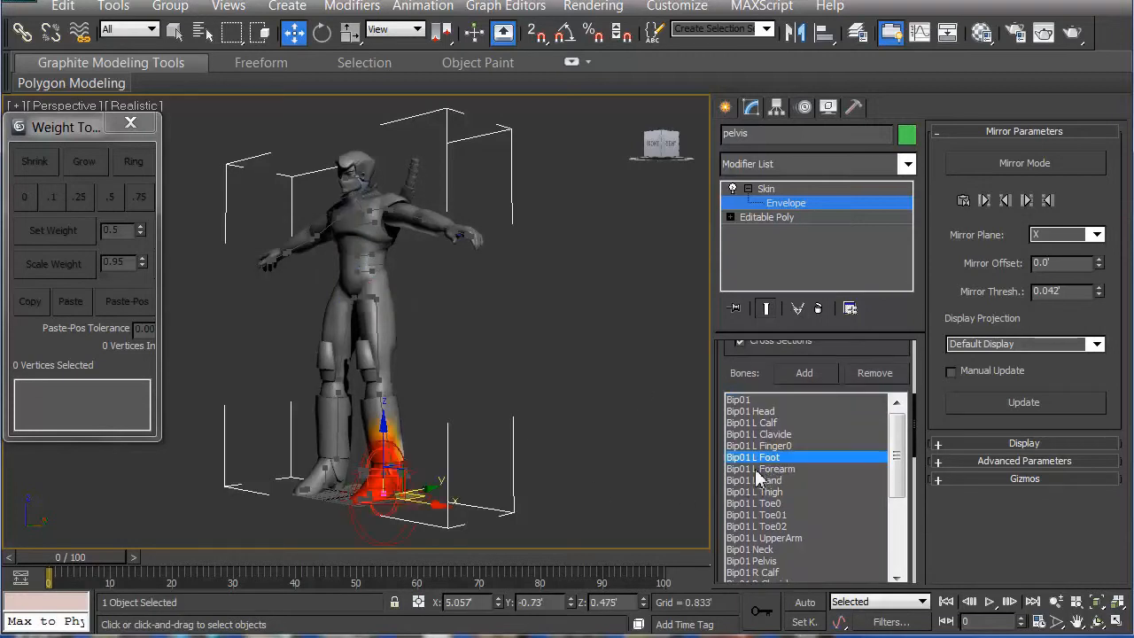
{"action": "middle_click_drag", "start_coordinate": [463, 464], "coordinate": [529, 449], "text": "alt"}
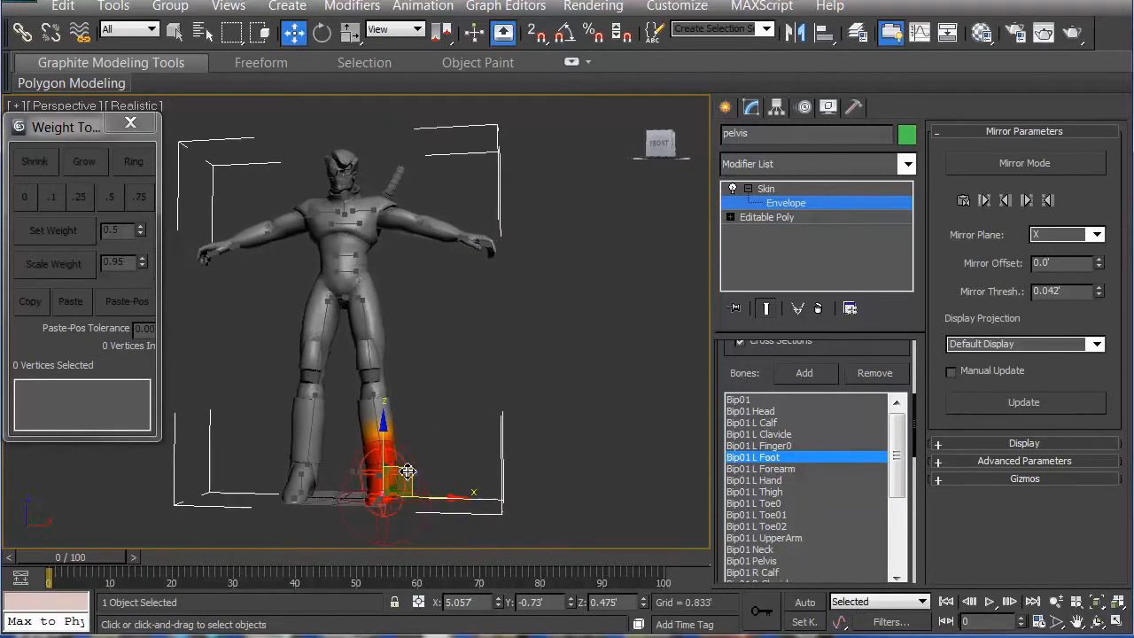
{"action": "middle_click_drag", "start_coordinate": [404, 483], "coordinate": [401, 523], "text": "alt"}
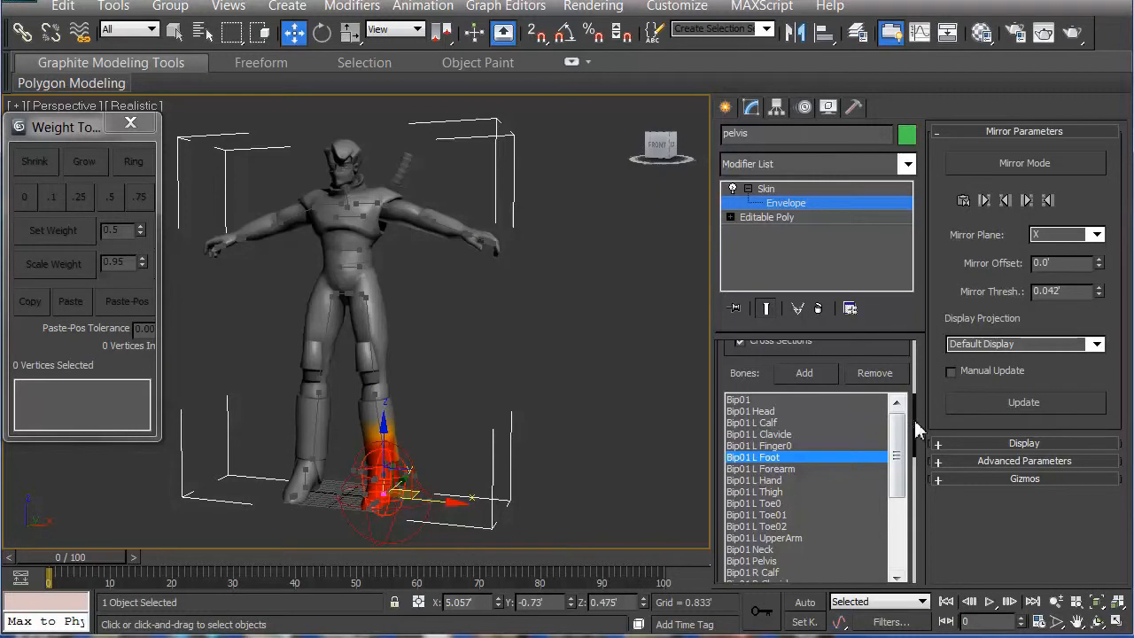
{"action": "left_click_drag", "start_coordinate": [912, 420], "coordinate": [963, 291]}
{"action": "left_click_drag", "start_coordinate": [918, 412], "coordinate": [916, 560]}
{"action": "left_click", "coordinate": [749, 483]}
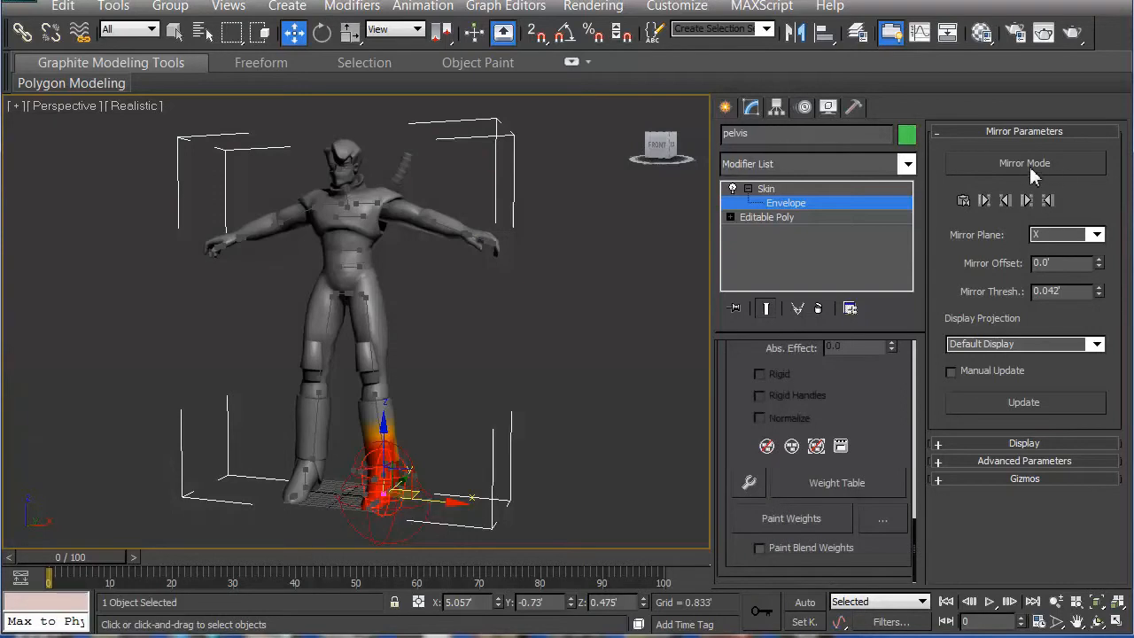
Step: In Mirror Mode, select the left foot's vertices and paste the blue vertices' weights onto the green side
{"action": "left_click", "coordinate": [1007, 173]}
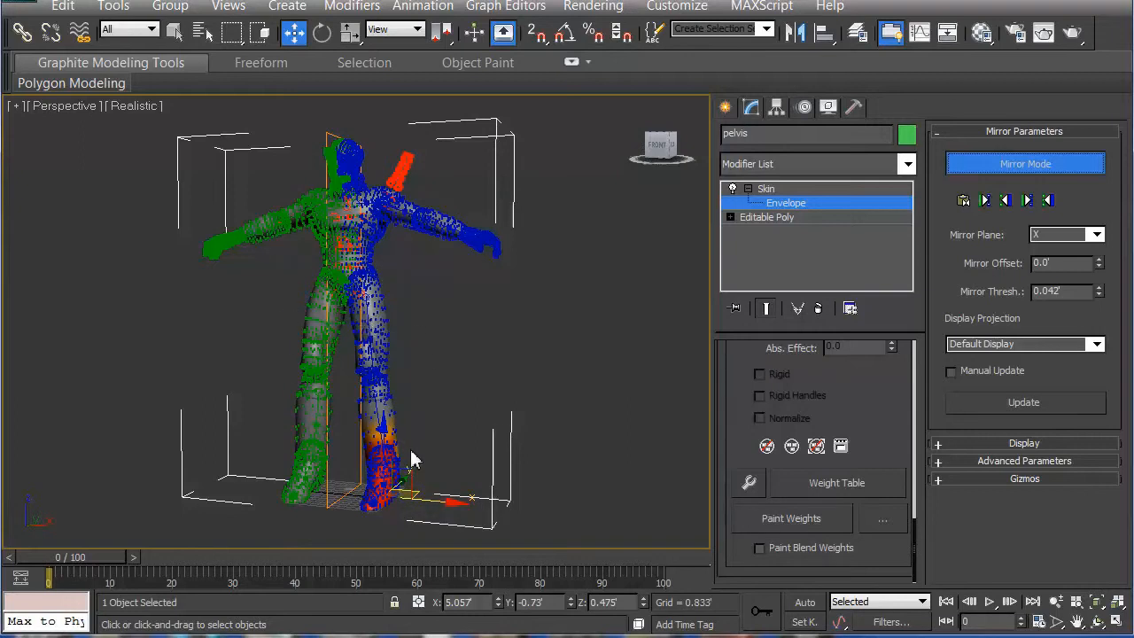
{"action": "left_click_drag", "start_coordinate": [416, 452], "coordinate": [354, 536]}
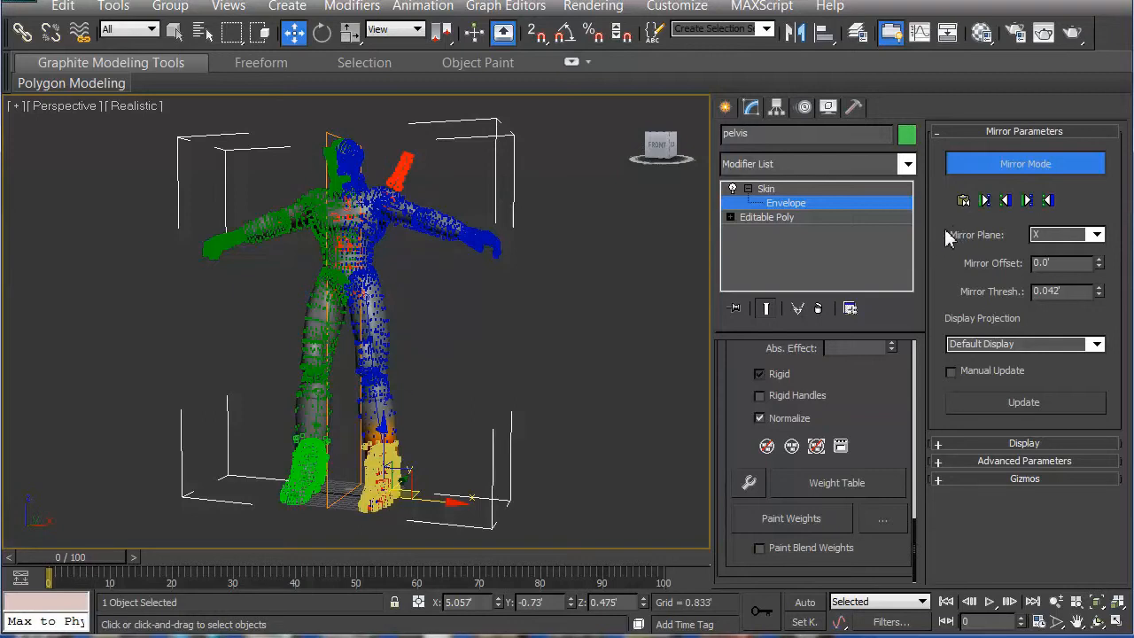
{"action": "left_click", "coordinate": [1049, 200]}
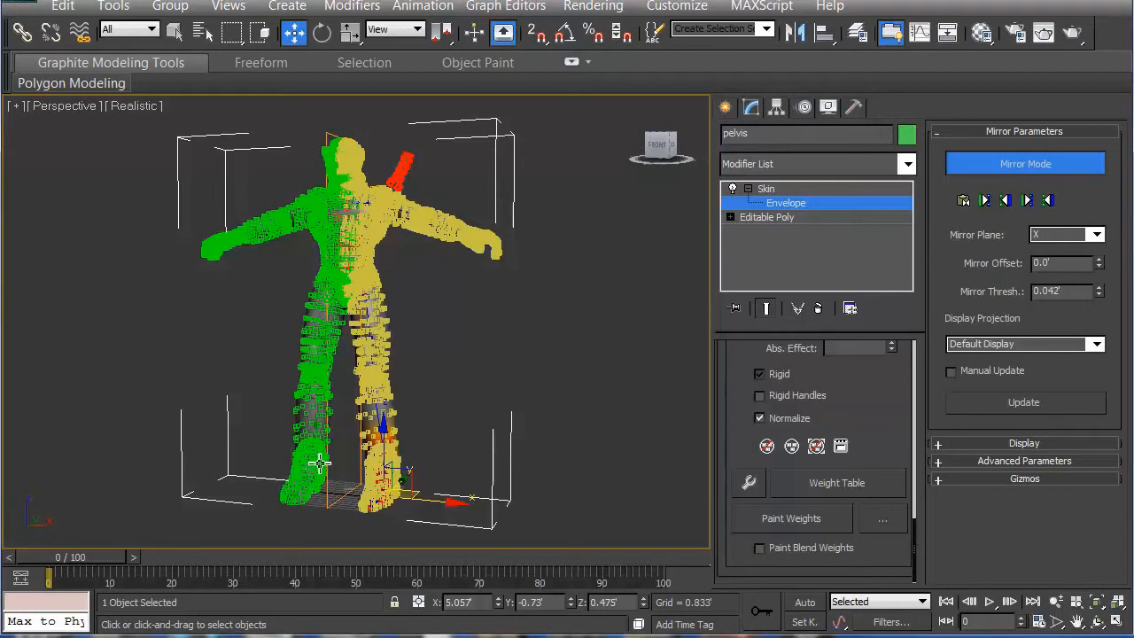
{"action": "left_click", "coordinate": [428, 409]}
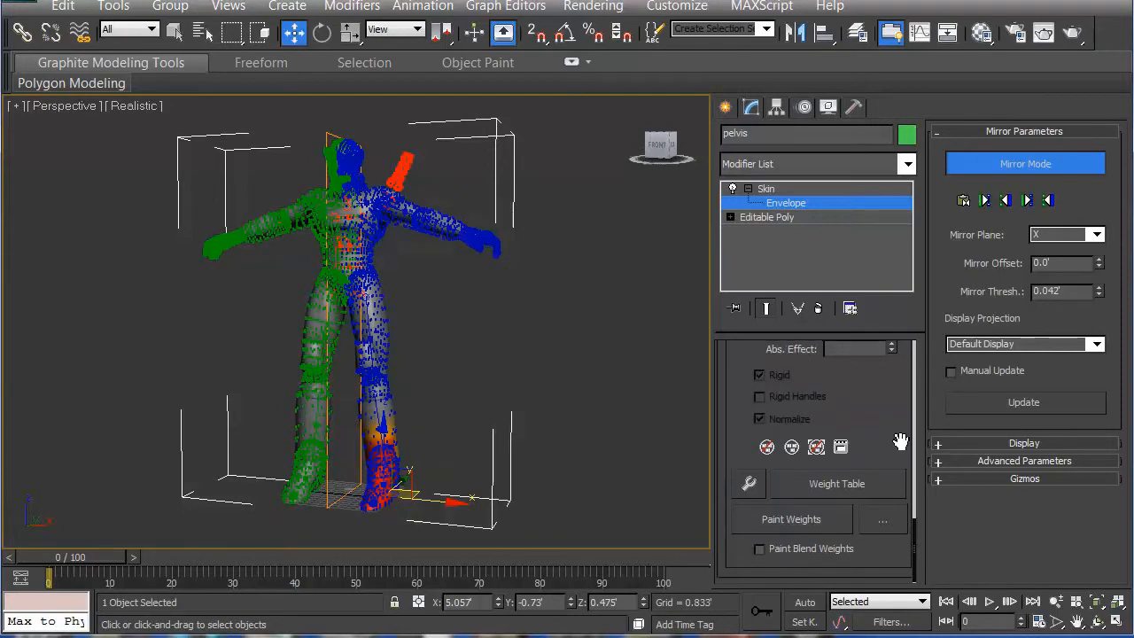
Step: Make Bip01 R Foot the active bone and leave Mirror Mode to check the right foot's weights
{"action": "left_click_drag", "start_coordinate": [908, 406], "coordinate": [910, 432]}
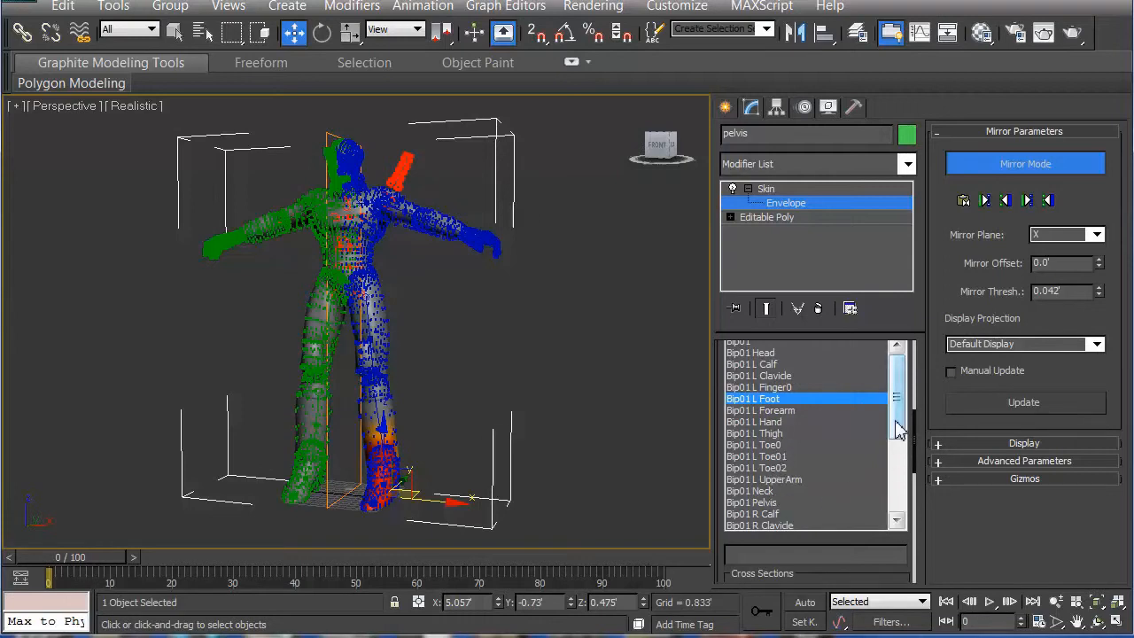
{"action": "left_click_drag", "start_coordinate": [898, 429], "coordinate": [884, 498]}
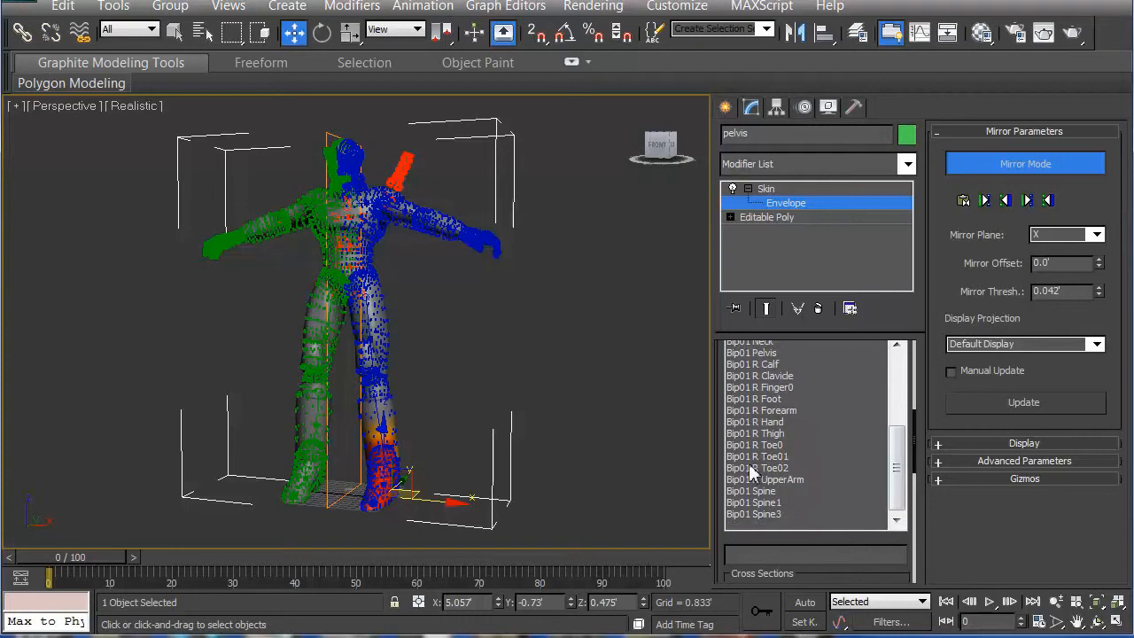
{"action": "left_click", "coordinate": [762, 401]}
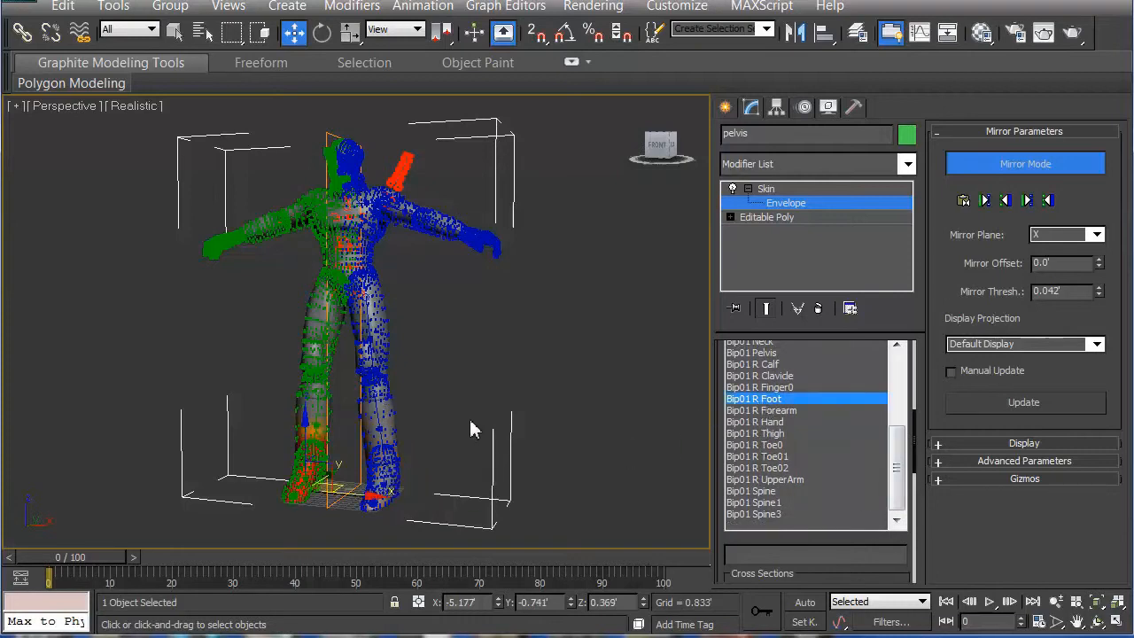
{"action": "mouse_move", "coordinate": [441, 437]}
{"action": "middle_mouse_down", "text": "alt"}
{"action": "mouse_move", "coordinate": [489, 420]}
{"action": "mouse_move", "coordinate": [392, 458]}
{"action": "mouse_move", "coordinate": [466, 435]}
{"action": "mouse_move", "coordinate": [435, 431]}
{"action": "middle_mouse_up", "text": "alt"}
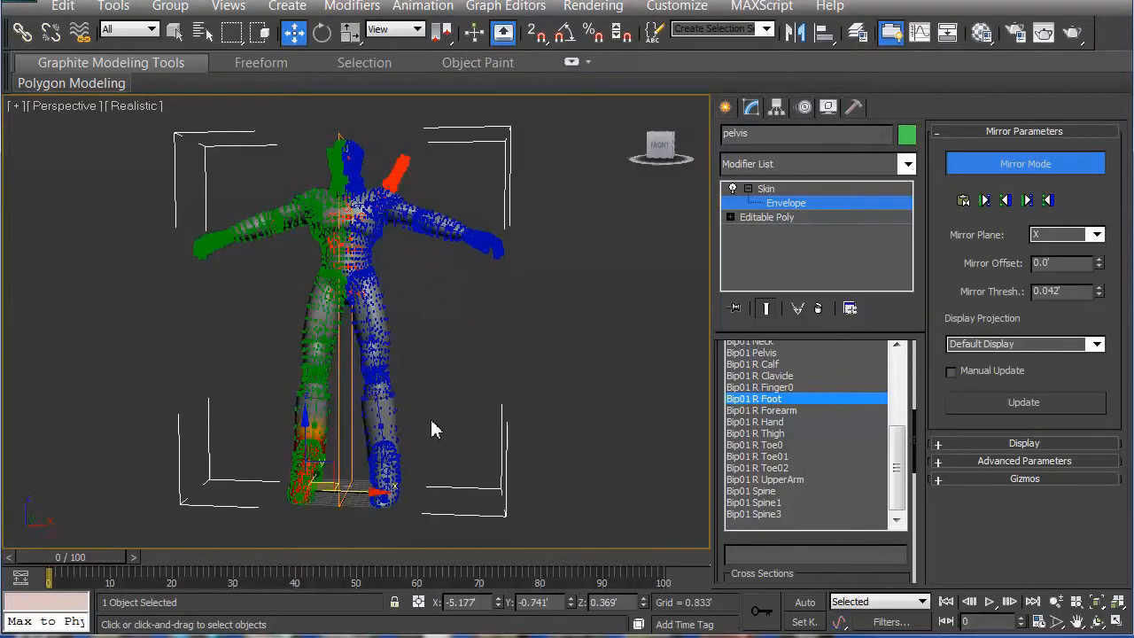
{"action": "left_click", "coordinate": [986, 174]}
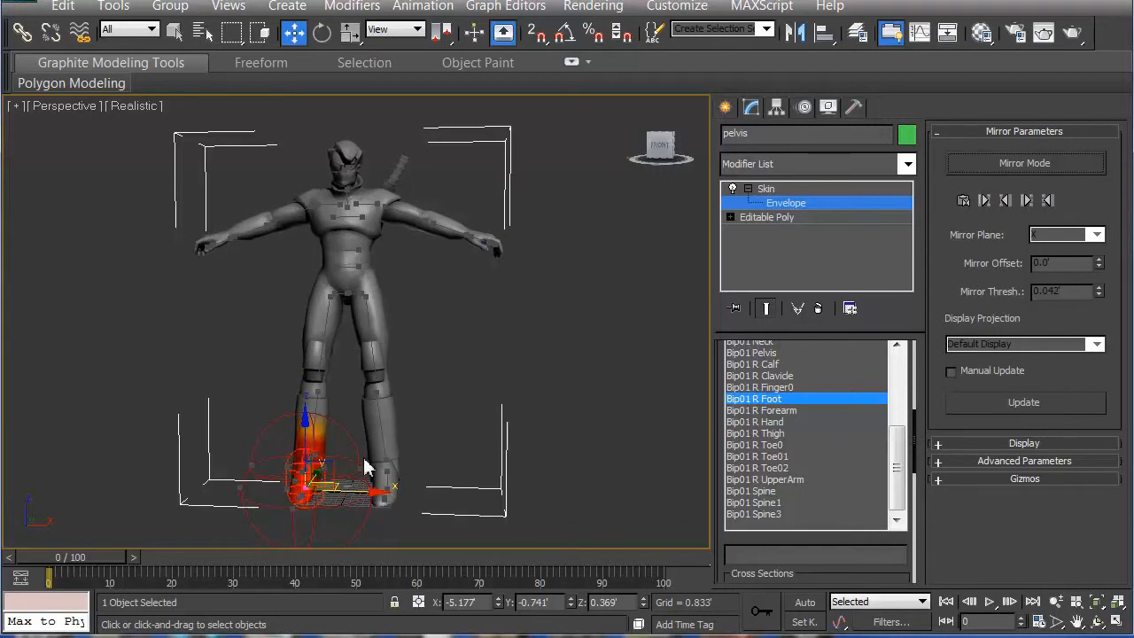
{"action": "mouse_move", "coordinate": [420, 446]}
{"action": "middle_mouse_down", "text": "alt"}
{"action": "mouse_move", "coordinate": [368, 461]}
{"action": "mouse_move", "coordinate": [325, 435]}
{"action": "mouse_move", "coordinate": [390, 446]}
{"action": "mouse_move", "coordinate": [441, 431]}
{"action": "mouse_move", "coordinate": [416, 456]}
{"action": "mouse_move", "coordinate": [431, 439]}
{"action": "middle_mouse_up", "text": "alt"}
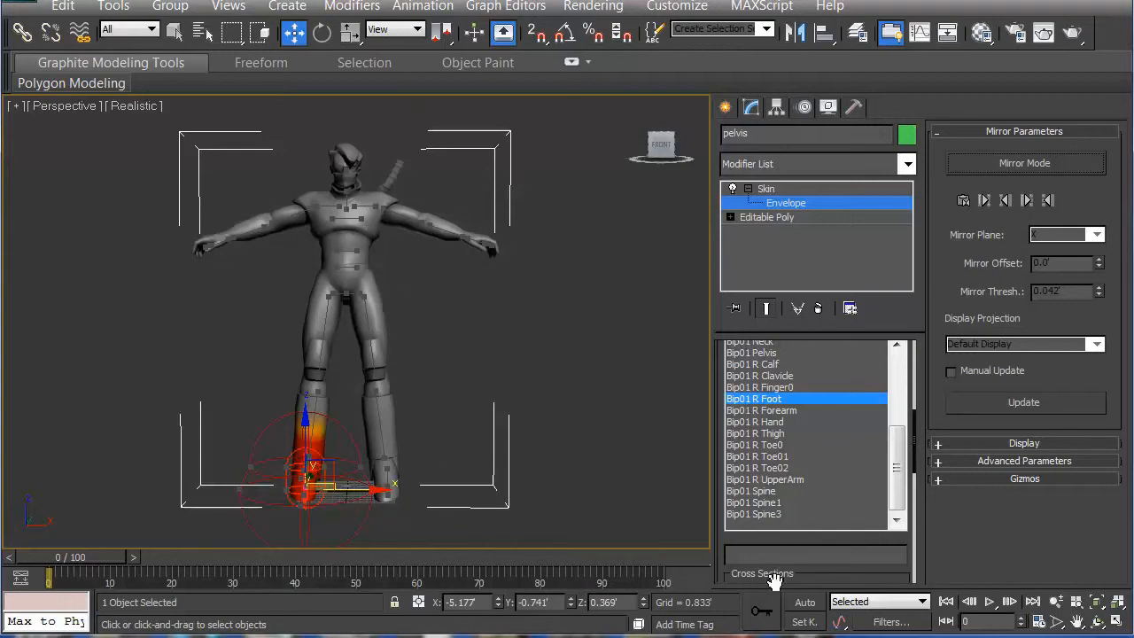
{"action": "left_click_drag", "start_coordinate": [911, 507], "coordinate": [907, 537]}
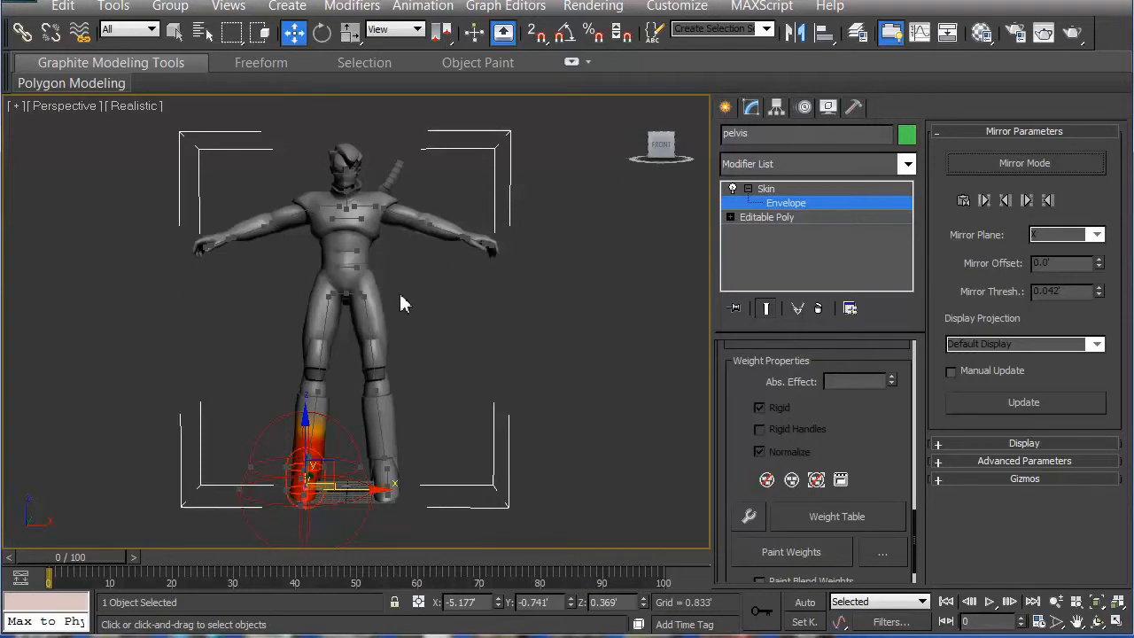
{"action": "mouse_move", "coordinate": [486, 346]}
{"action": "middle_mouse_down"}
{"action": "mouse_move", "coordinate": [466, 355]}
{"action": "mouse_move", "coordinate": [504, 336]}
{"action": "middle_mouse_up"}
{"action": "left_click_drag", "start_coordinate": [503, 335], "coordinate": [447, 365]}
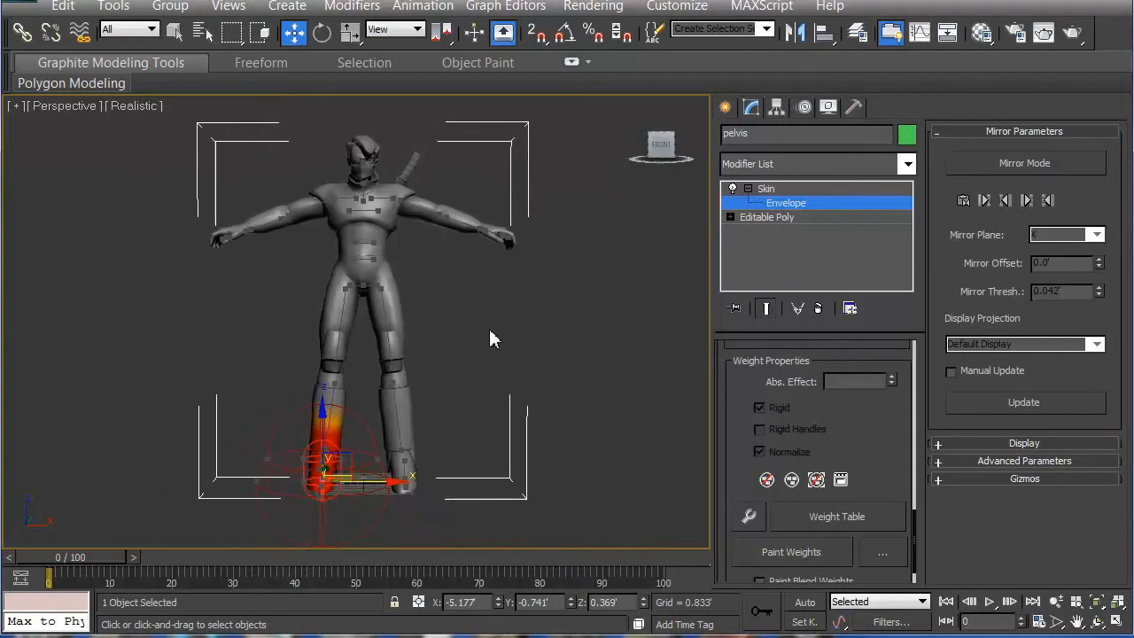
{"action": "middle_click_drag", "start_coordinate": [472, 346], "coordinate": [418, 354], "text": "alt"}
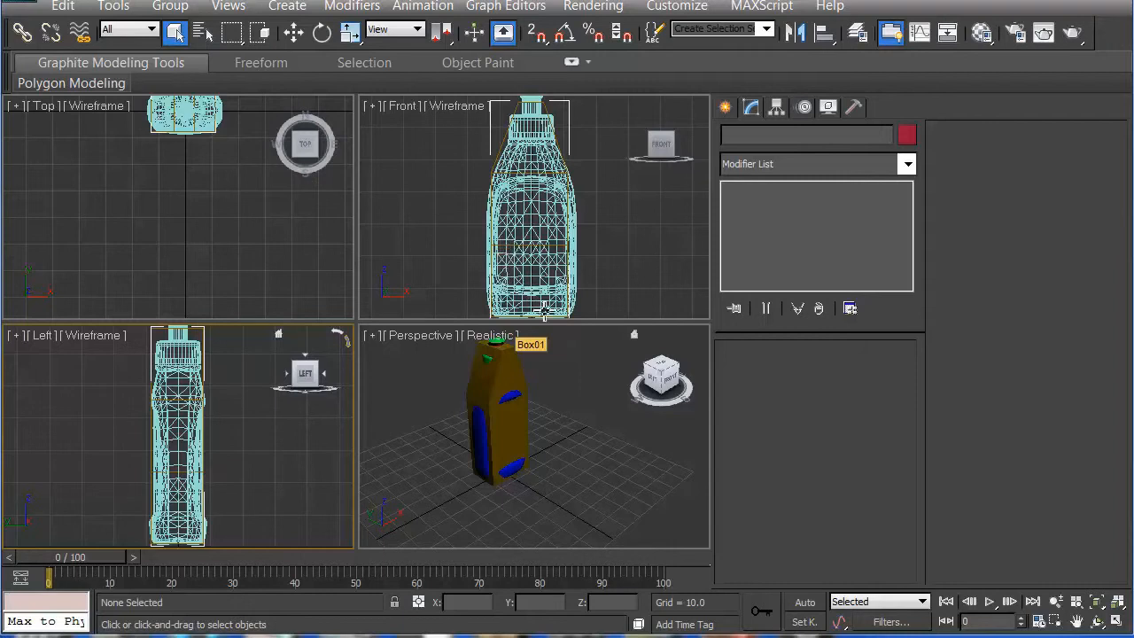
Step: Play the bottle scene's animation in the Perspective view, stop it and return to frame 0
{"action": "left_click", "coordinate": [595, 354]}
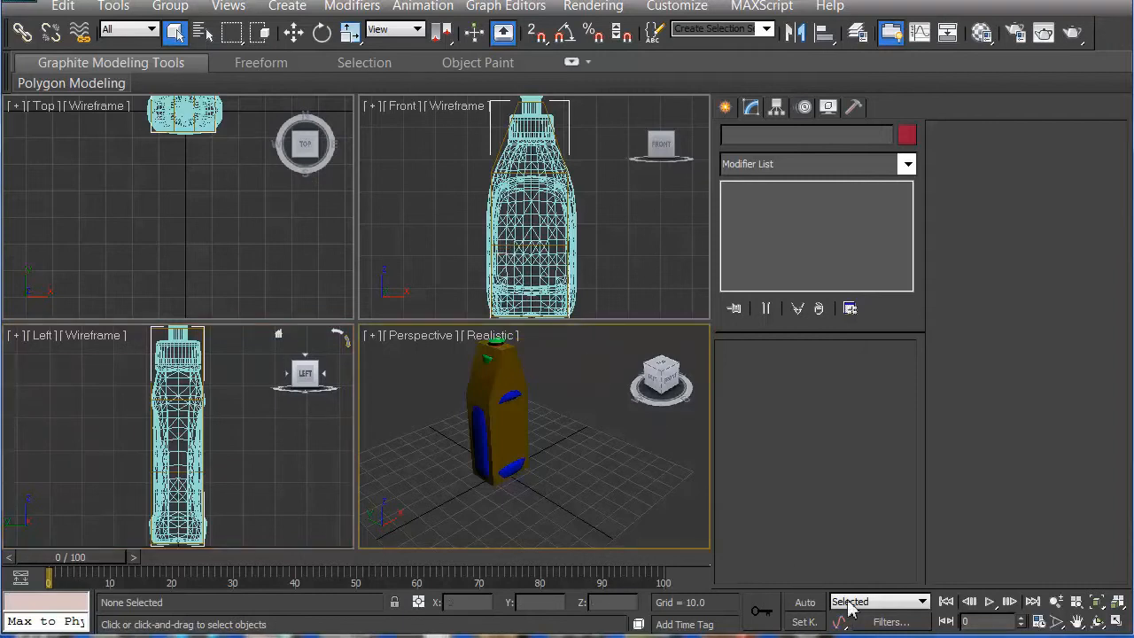
{"action": "left_click", "coordinate": [989, 602]}
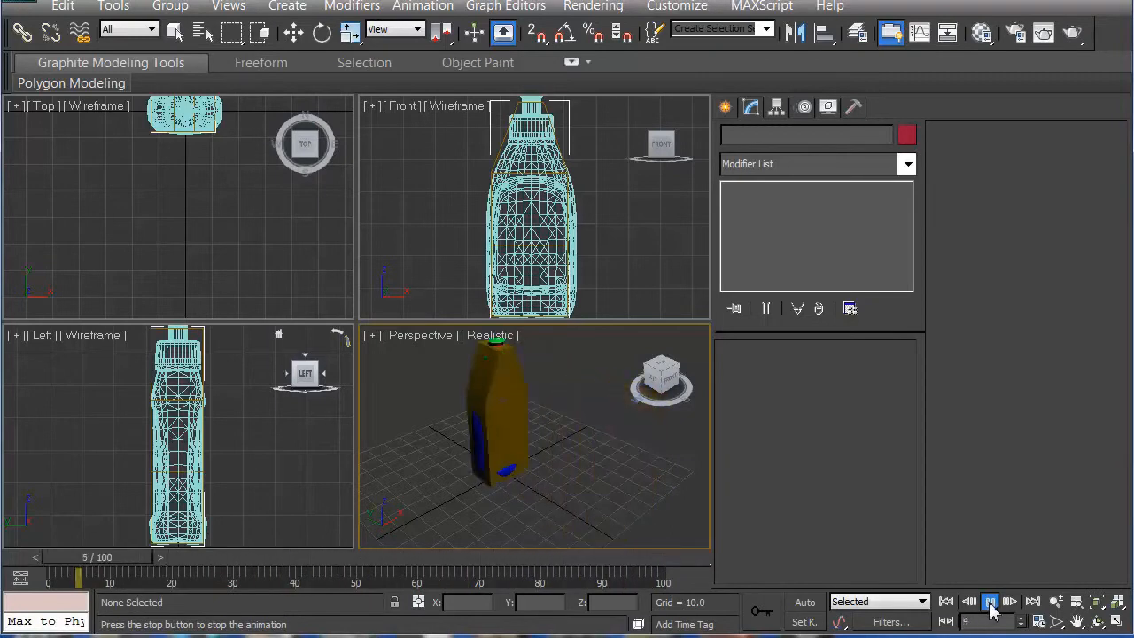
{"action": "left_click", "coordinate": [990, 606]}
{"action": "left_click", "coordinate": [946, 603]}
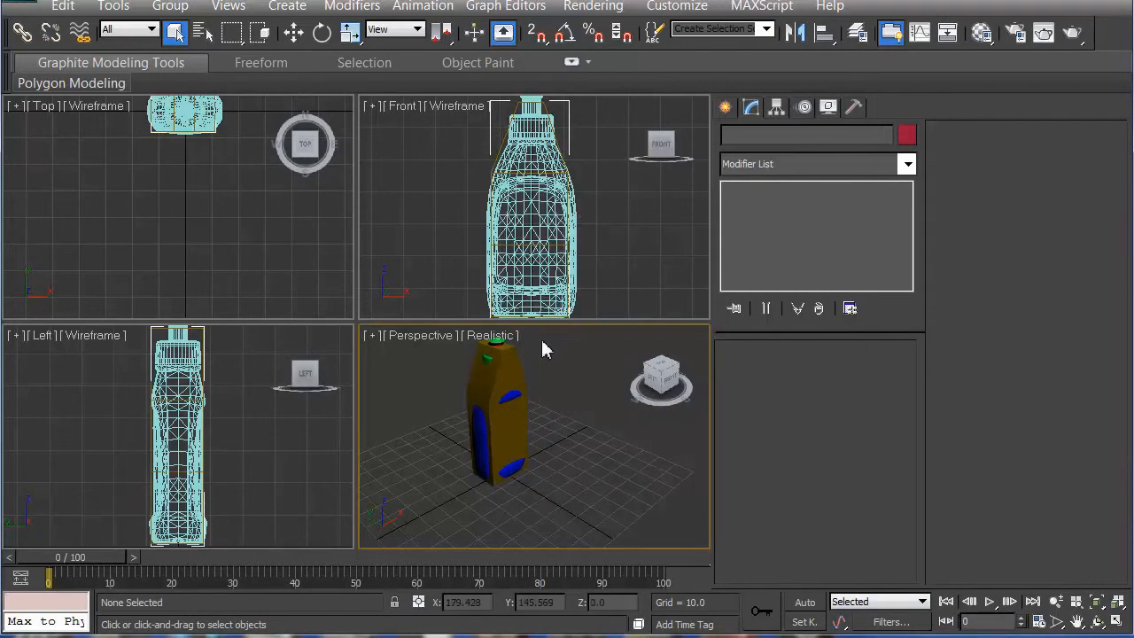
Step: Apply a Skin Wrap modifier to the bottle on top of its Unwrap UVW modifier
{"action": "left_click", "coordinate": [518, 168]}
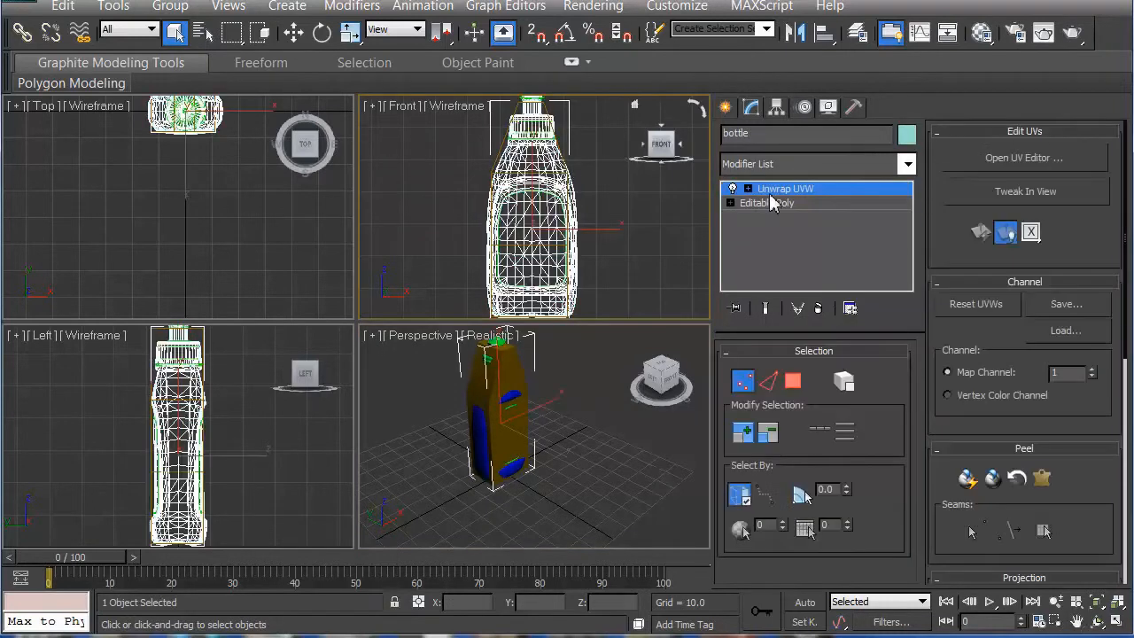
{"action": "left_click", "coordinate": [908, 164]}
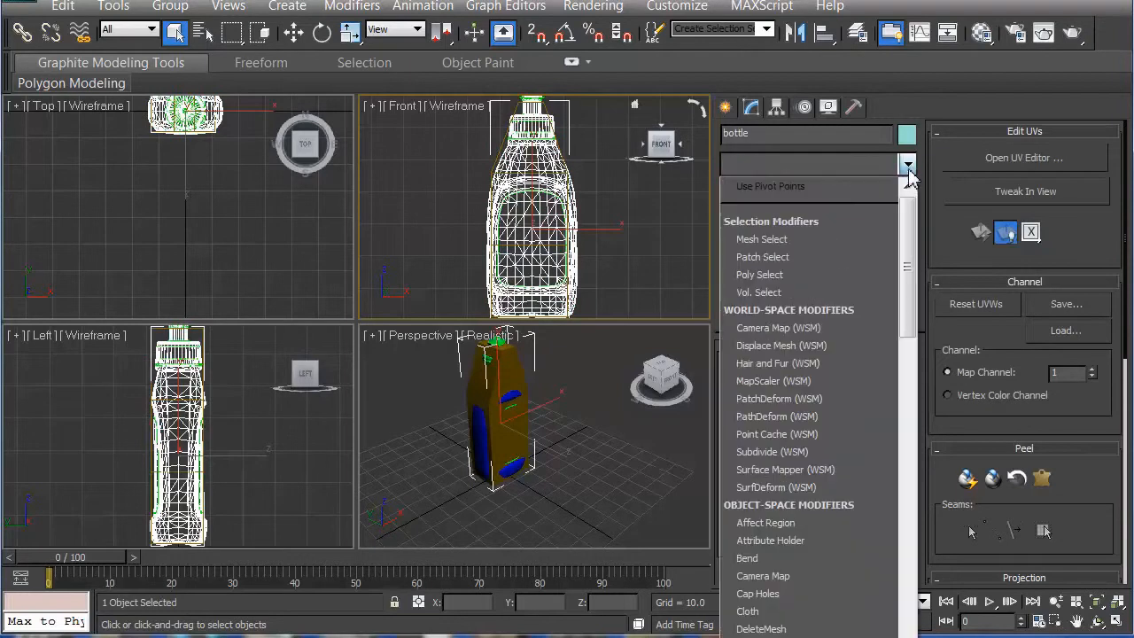
{"action": "left_click_drag", "start_coordinate": [907, 333], "coordinate": [884, 461]}
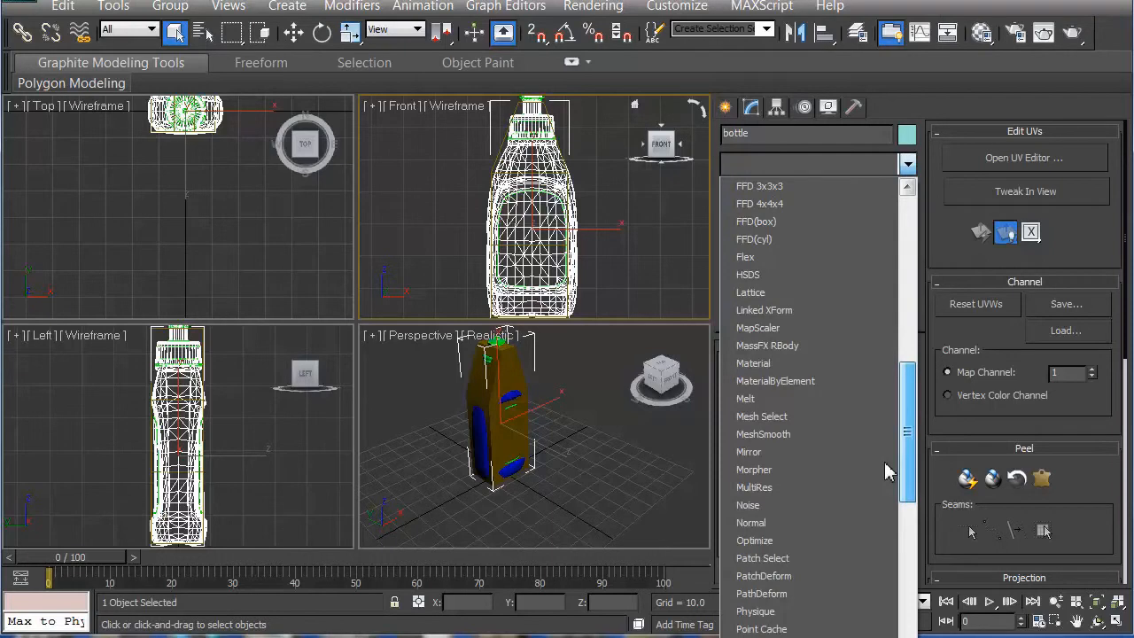
{"action": "left_click_drag", "start_coordinate": [884, 461], "coordinate": [875, 567]}
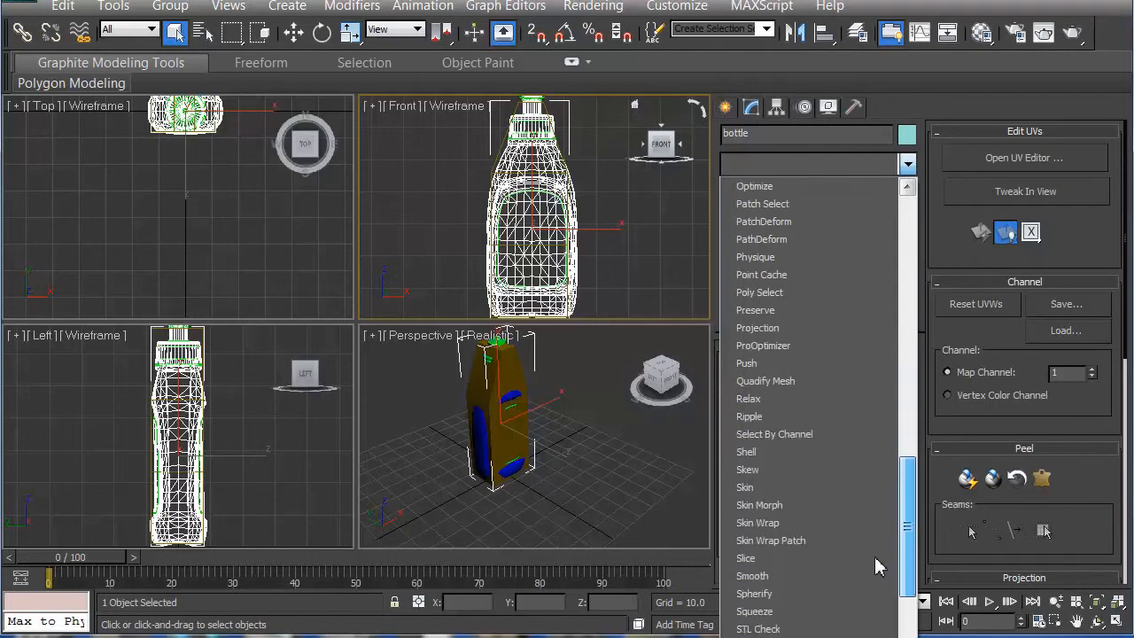
{"action": "left_click", "coordinate": [783, 524]}
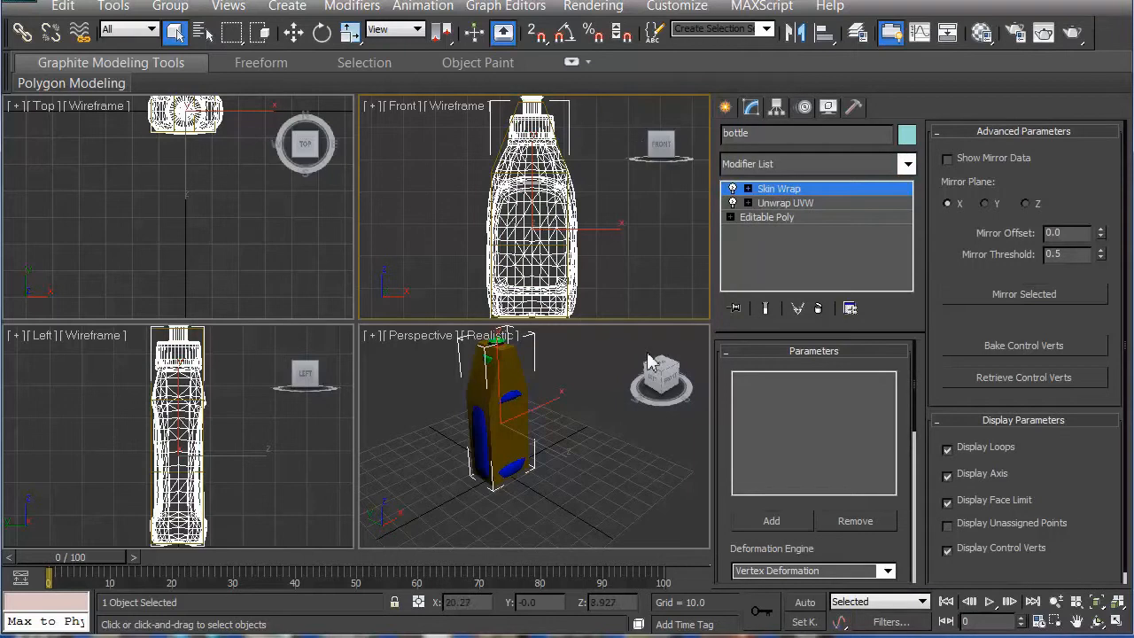
Step: Add the low-poly Box01 around the bottle as the control object of the bottle's Skin Wrap modifier
{"action": "left_click", "coordinate": [556, 356]}
{"action": "left_click", "coordinate": [518, 360]}
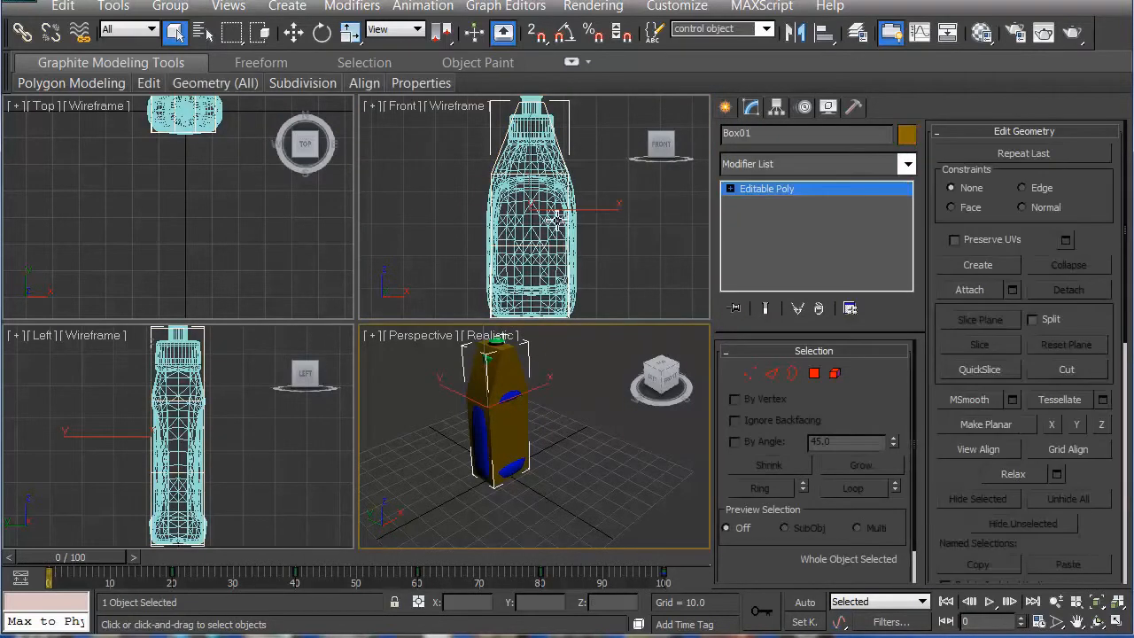
{"action": "left_click", "coordinate": [553, 165]}
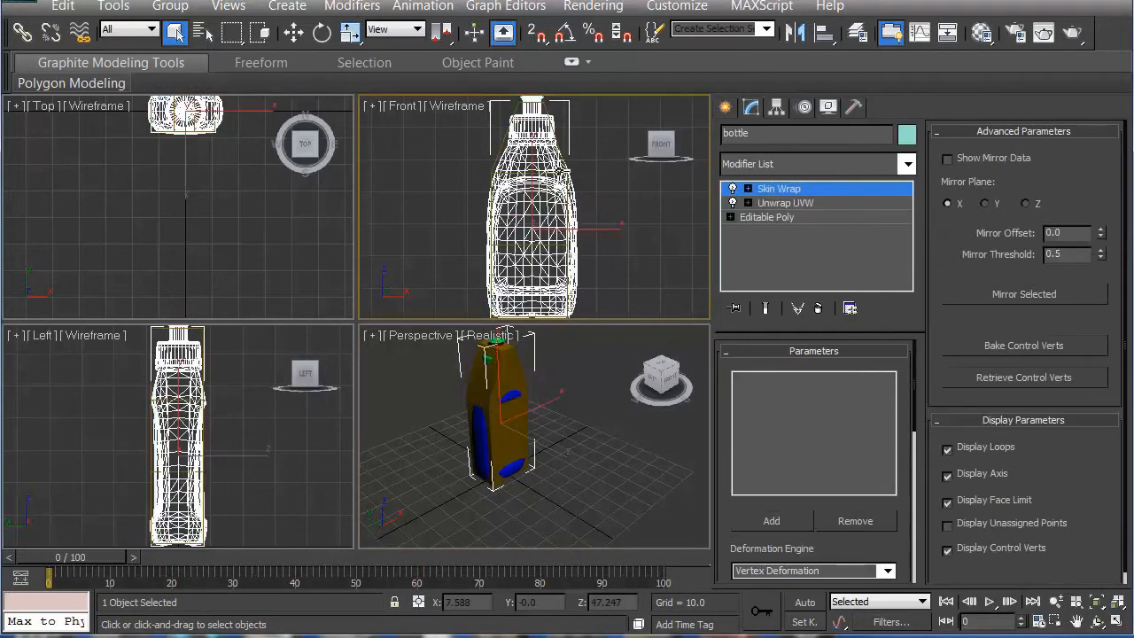
{"action": "left_click", "coordinate": [773, 525]}
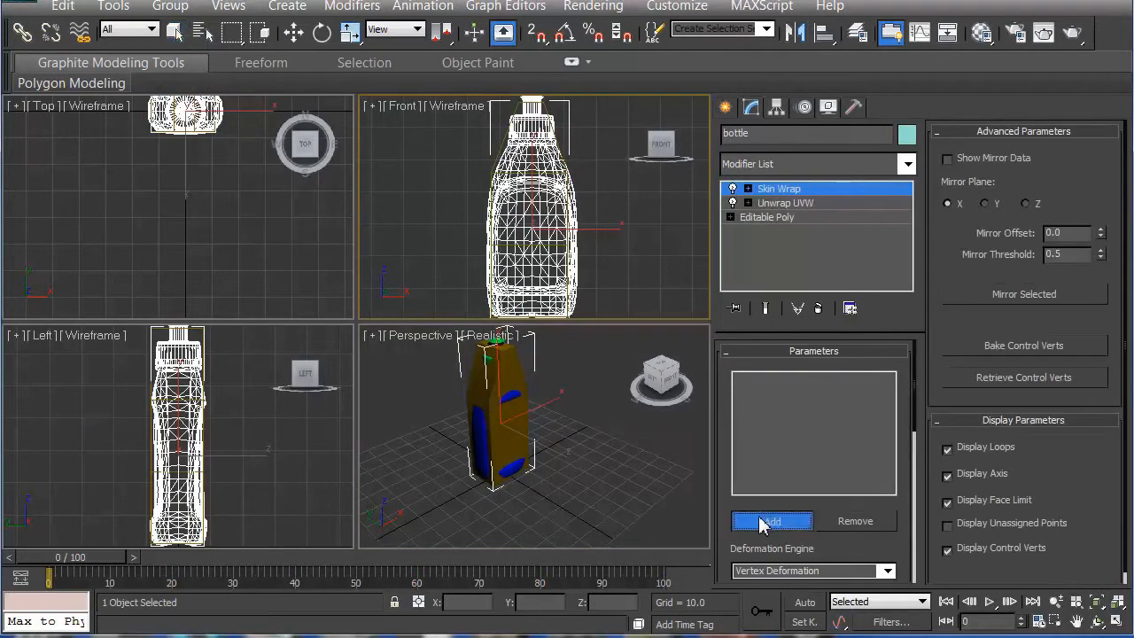
{"action": "left_click", "coordinate": [474, 394]}
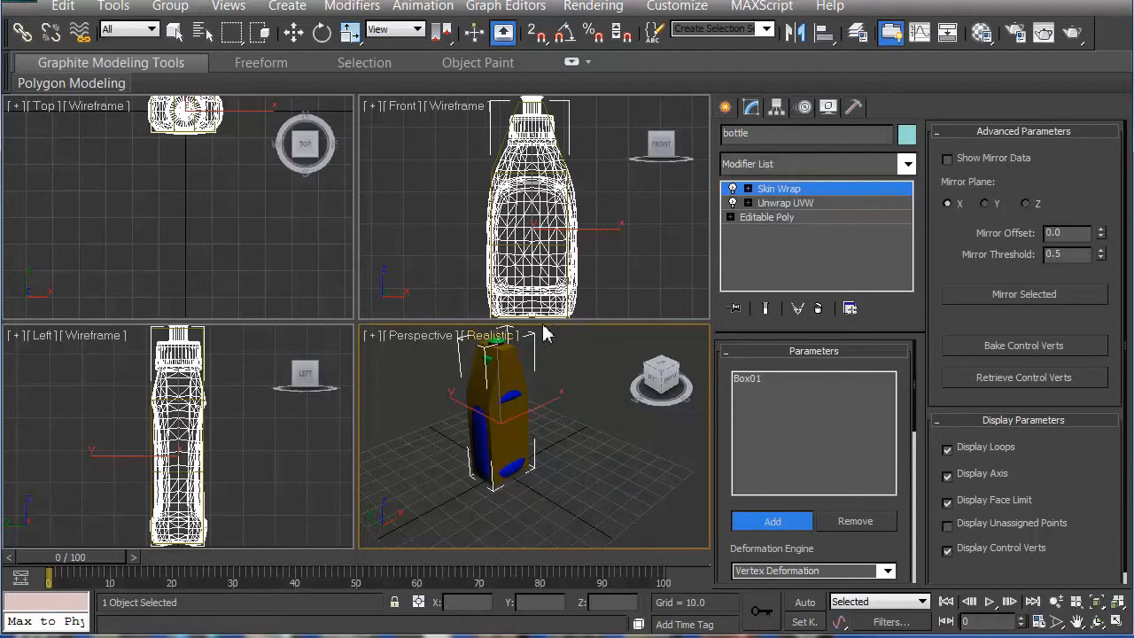
Step: Play the animation to check how the bottle follows Box01 through Skin Wrap, stop playback and return to frame 0
{"action": "left_click", "coordinate": [990, 601]}
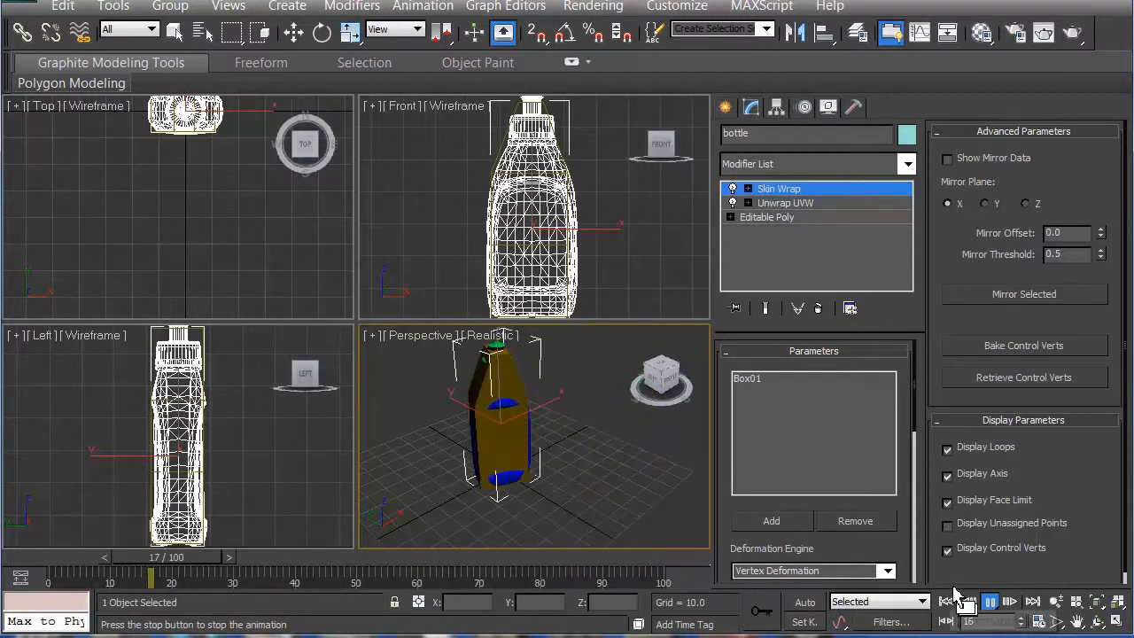
{"action": "left_click", "coordinate": [989, 602]}
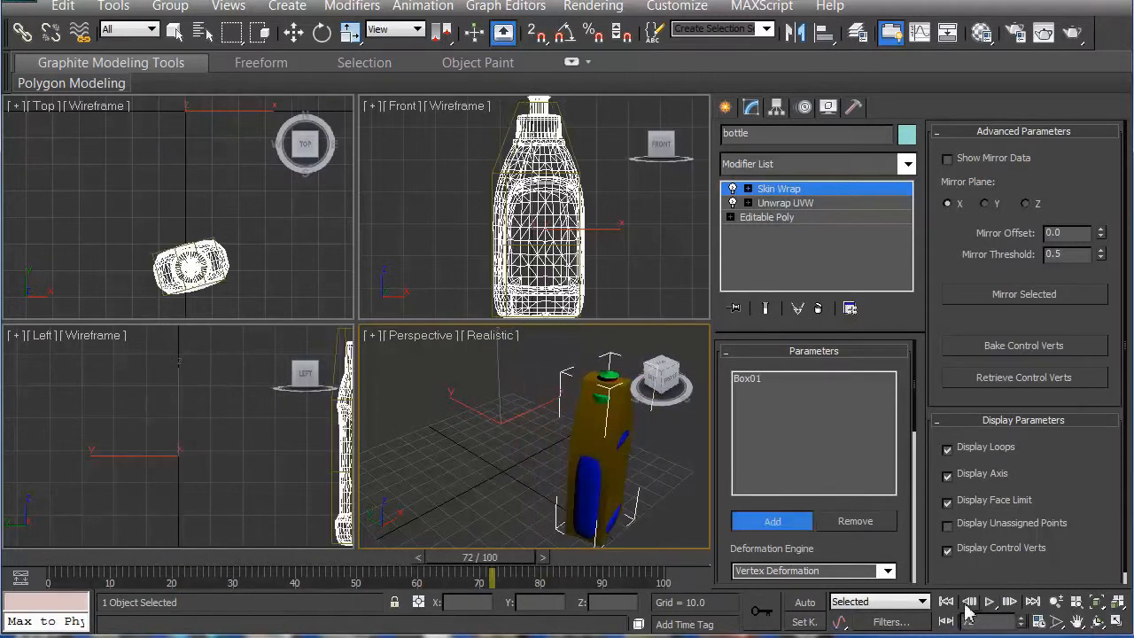
{"action": "left_click", "coordinate": [946, 601]}
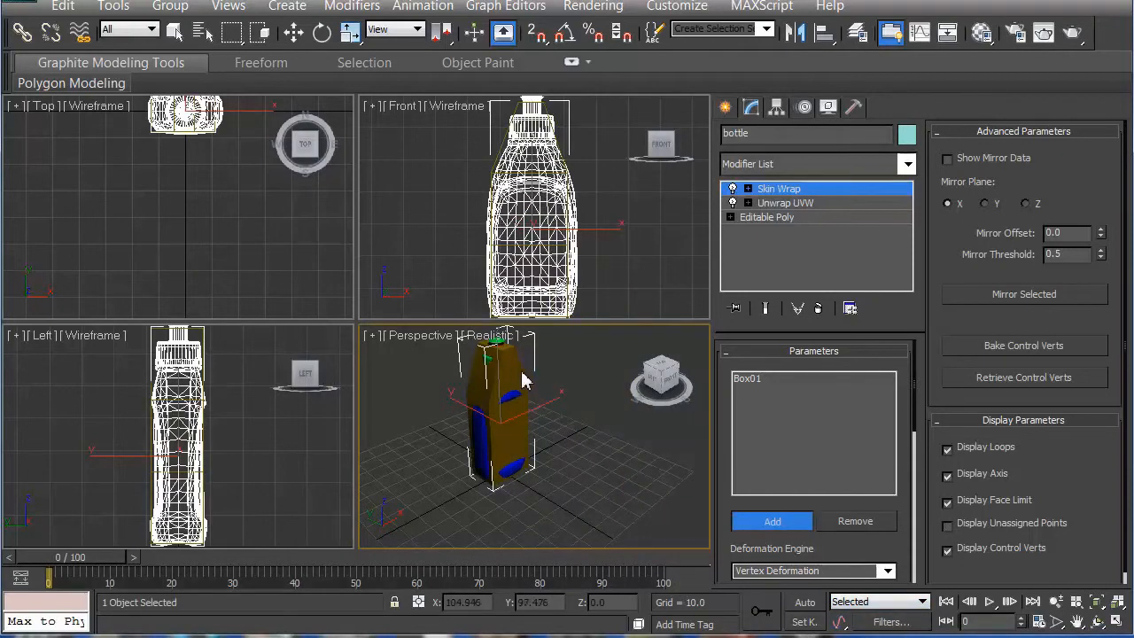
Step: Hide the low-poly Box01 control object so that only the detailed bottle shows in the viewports
{"action": "key", "text": "w"}
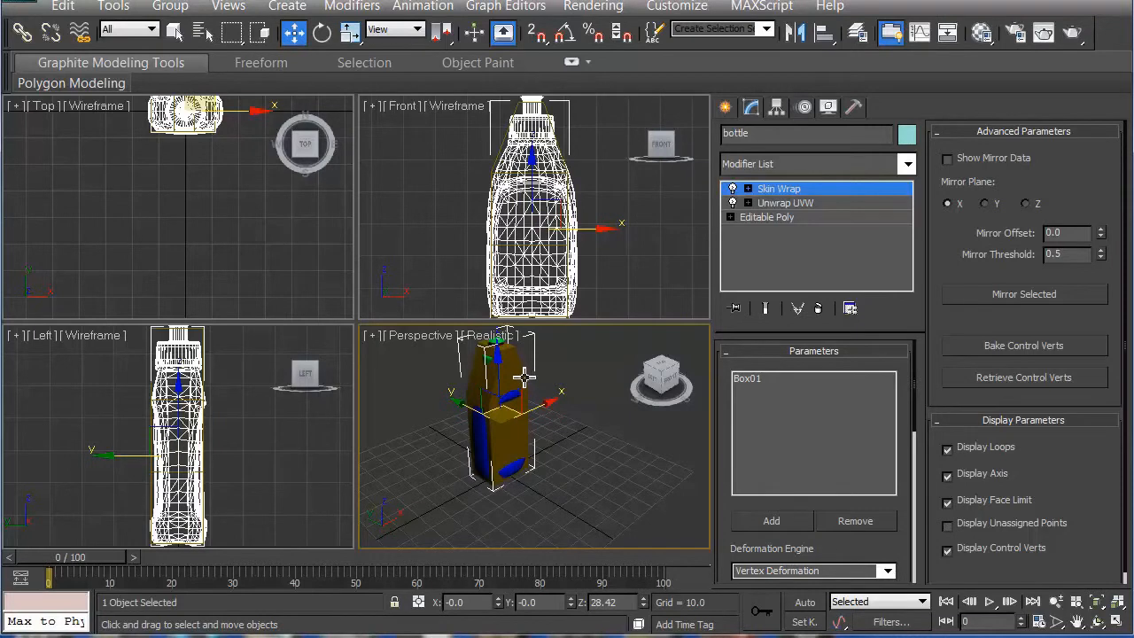
{"action": "right_click", "coordinate": [519, 376]}
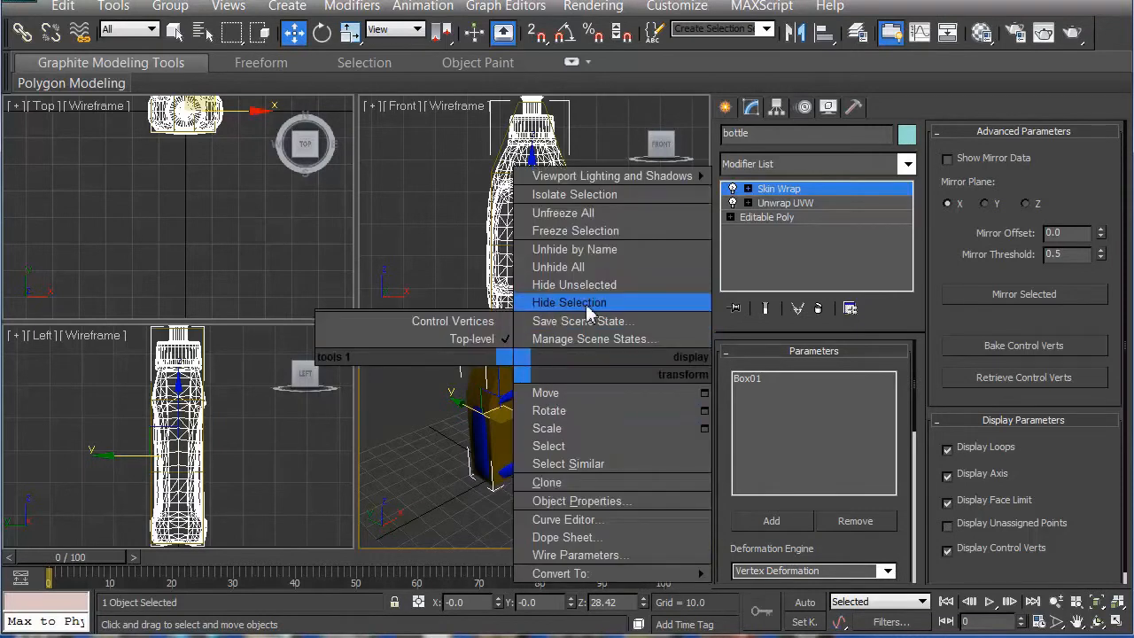
{"action": "left_click", "coordinate": [583, 303]}
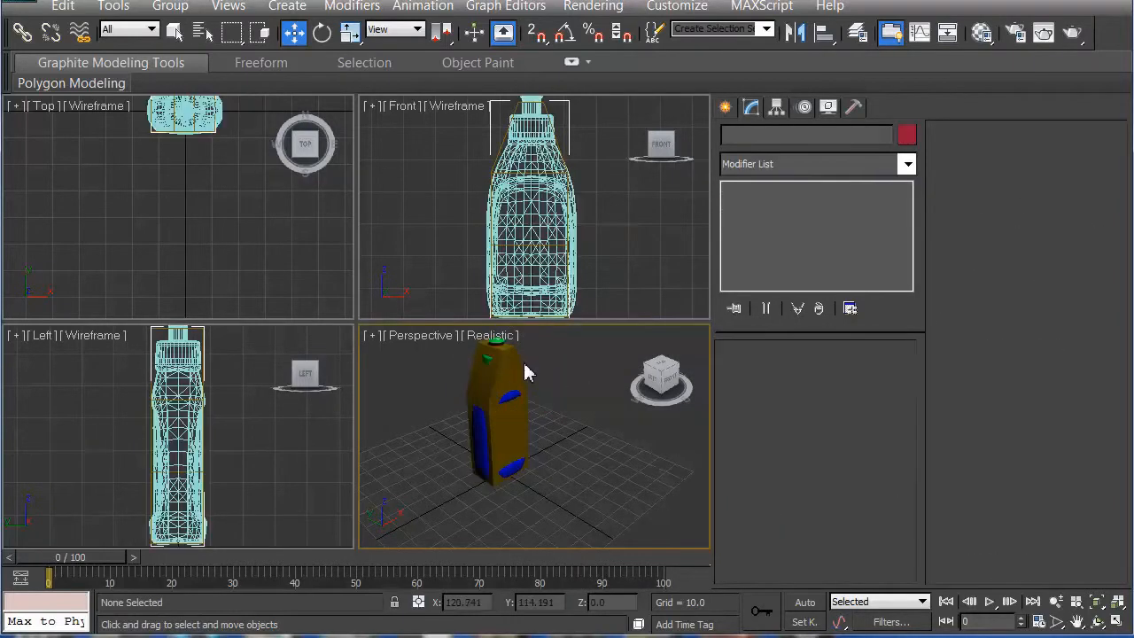
{"action": "left_click", "coordinate": [523, 377]}
{"action": "right_click", "coordinate": [521, 366]}
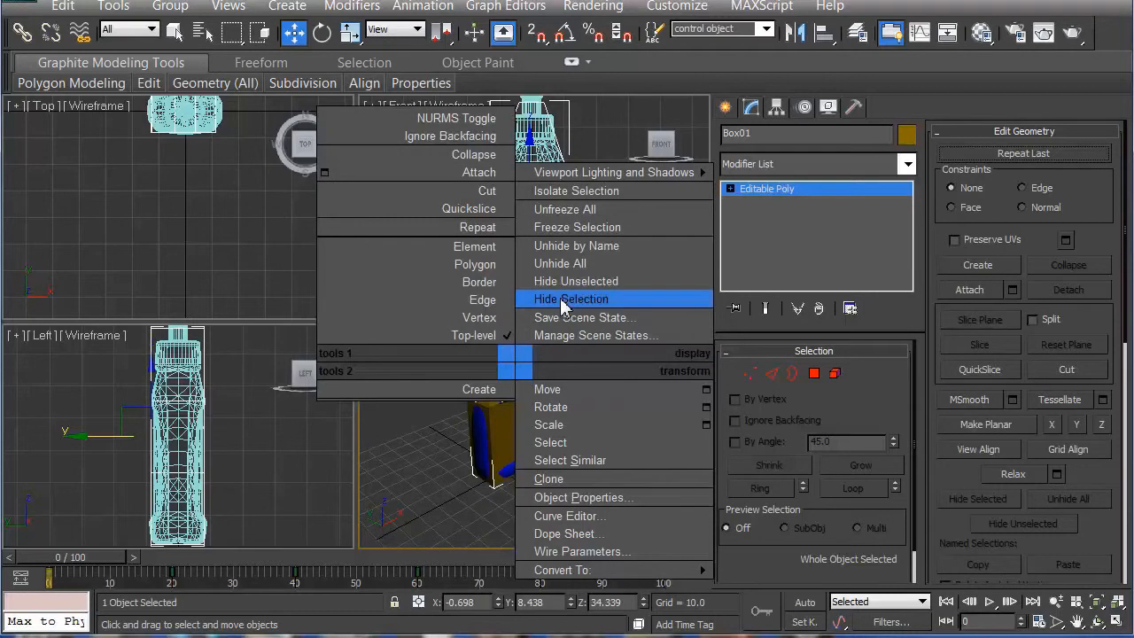
{"action": "left_click", "coordinate": [567, 300]}
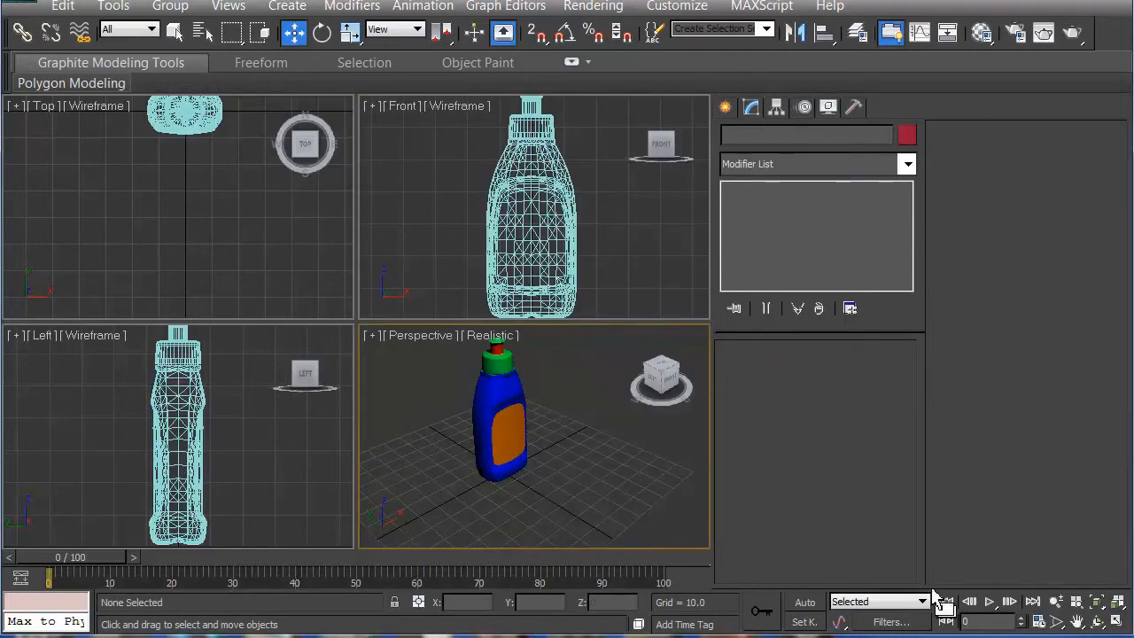
Step: Play the animation with Box01 hidden to check the bottle's deformation, and stop it around frame 83
{"action": "left_click", "coordinate": [991, 606]}
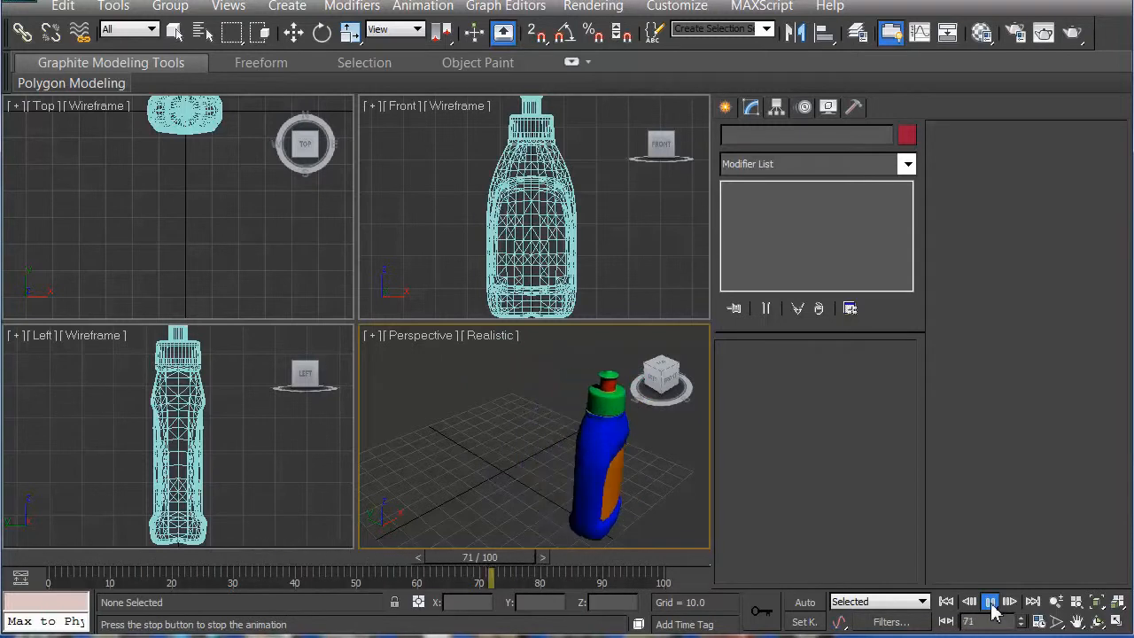
{"action": "left_click", "coordinate": [991, 602]}
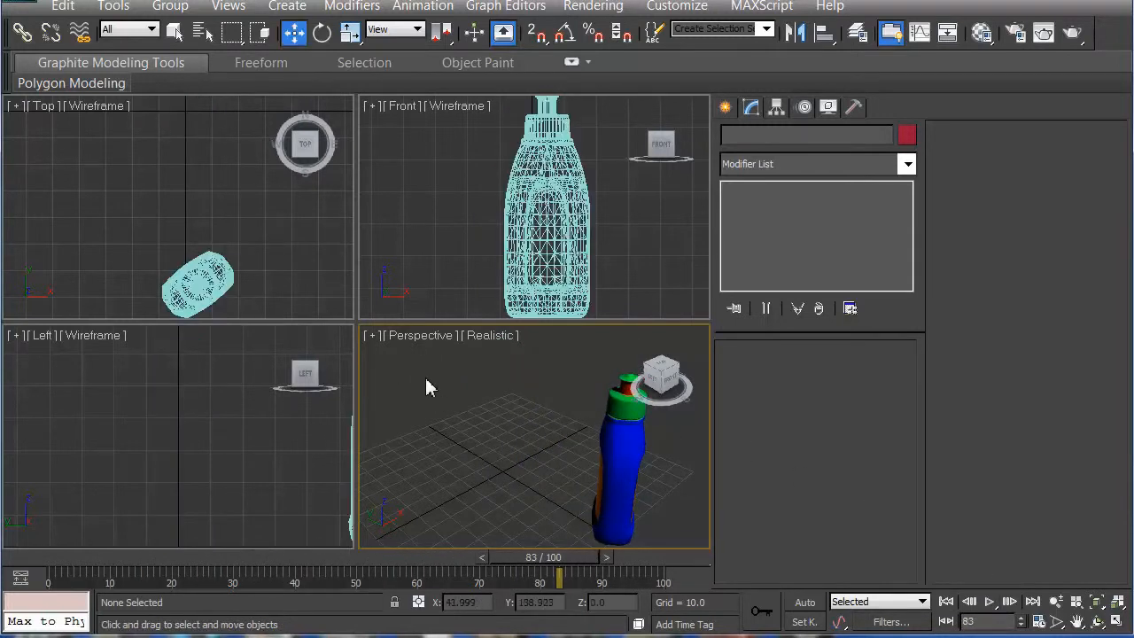